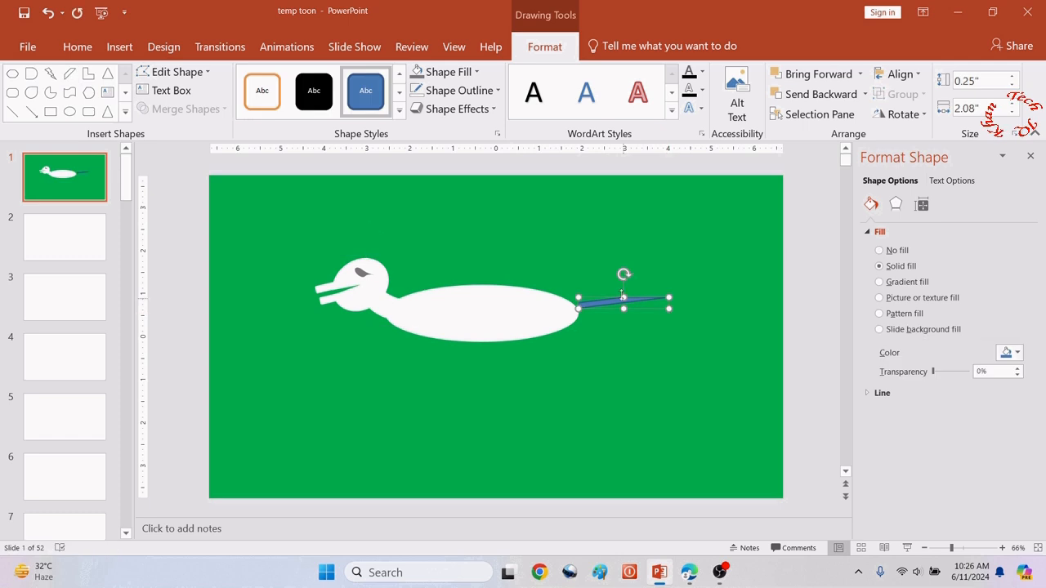
Tilt the thin triangular tail feather upward against the body's rear, about 0.33" by 2.08", and make its outline and fill white.
{"action": "left_click_drag", "start_coordinate": [623, 298], "coordinate": [596, 299]}
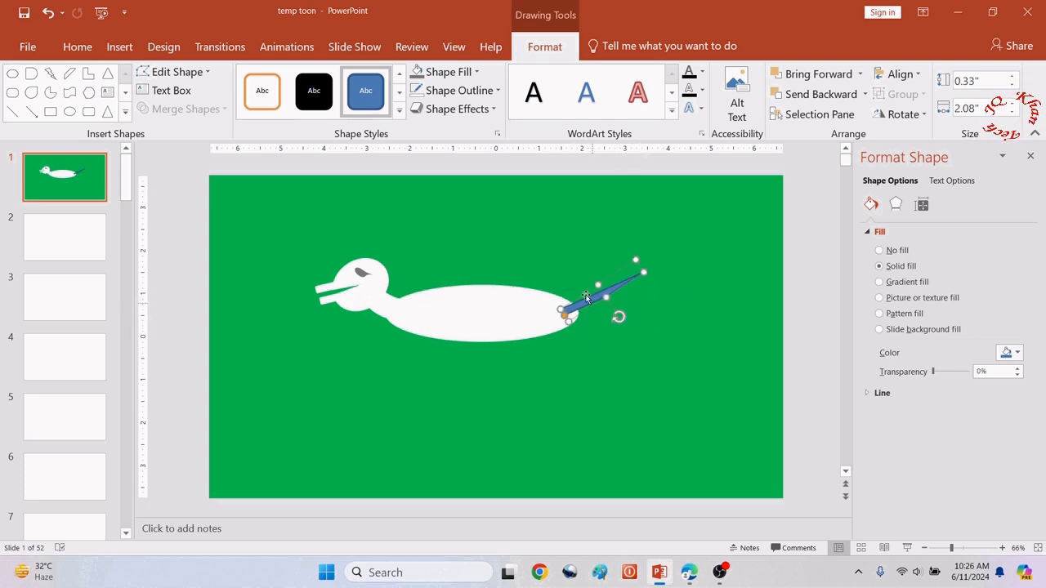
{"action": "left_click", "coordinate": [470, 93]}
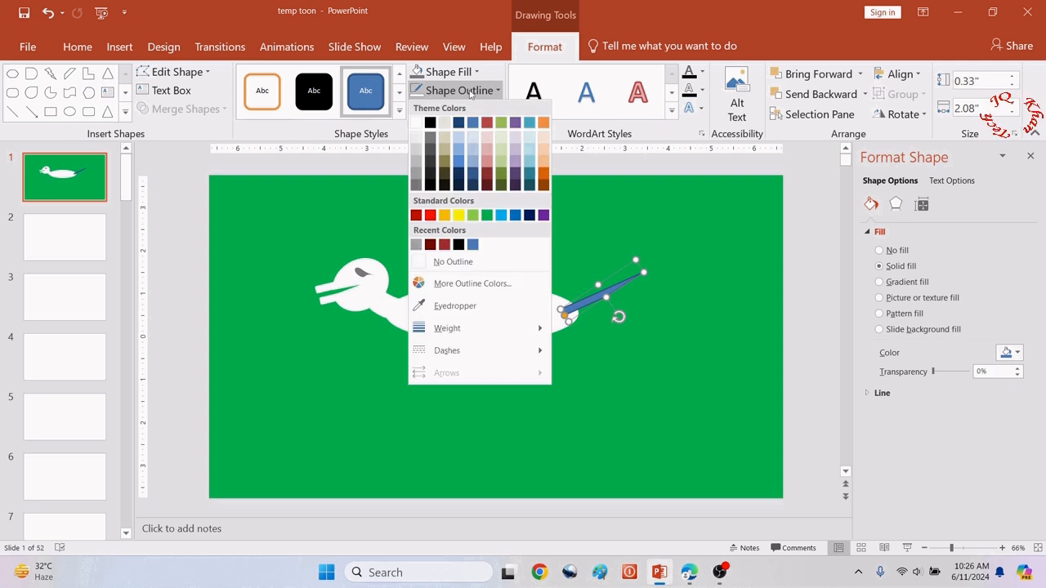
{"action": "left_click", "coordinate": [418, 122]}
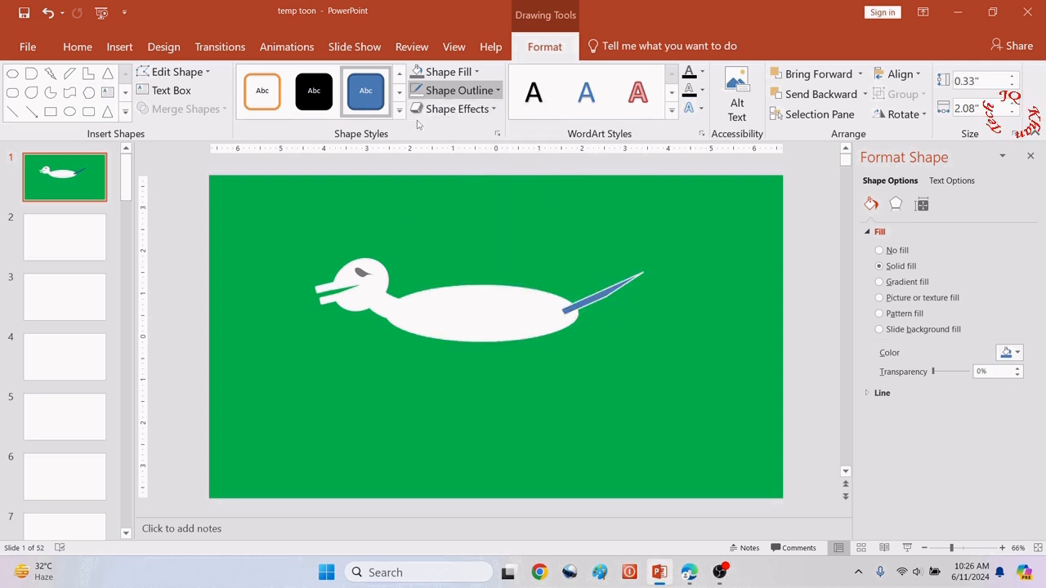
{"action": "left_click", "coordinate": [442, 74]}
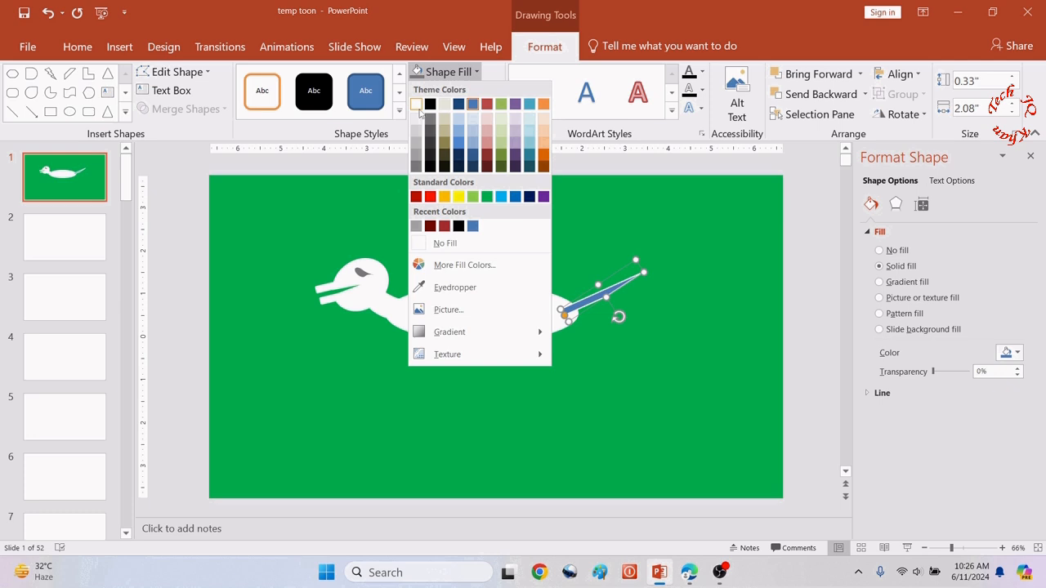
{"action": "left_click", "coordinate": [417, 105]}
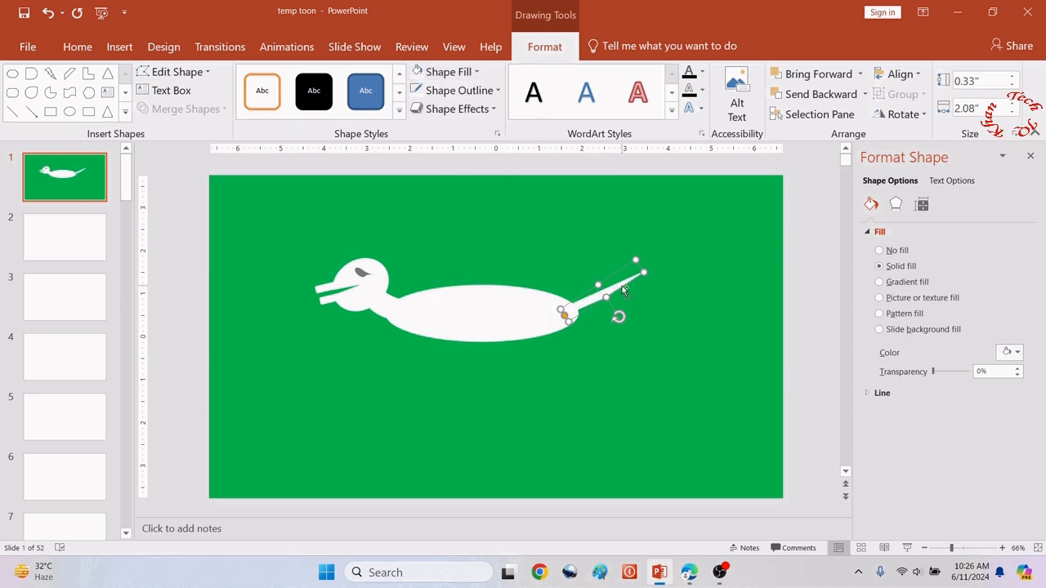
Duplicate the white tail feather twice and fan the copies closely beside the original.
{"action": "key", "text": "ctrl+d"}
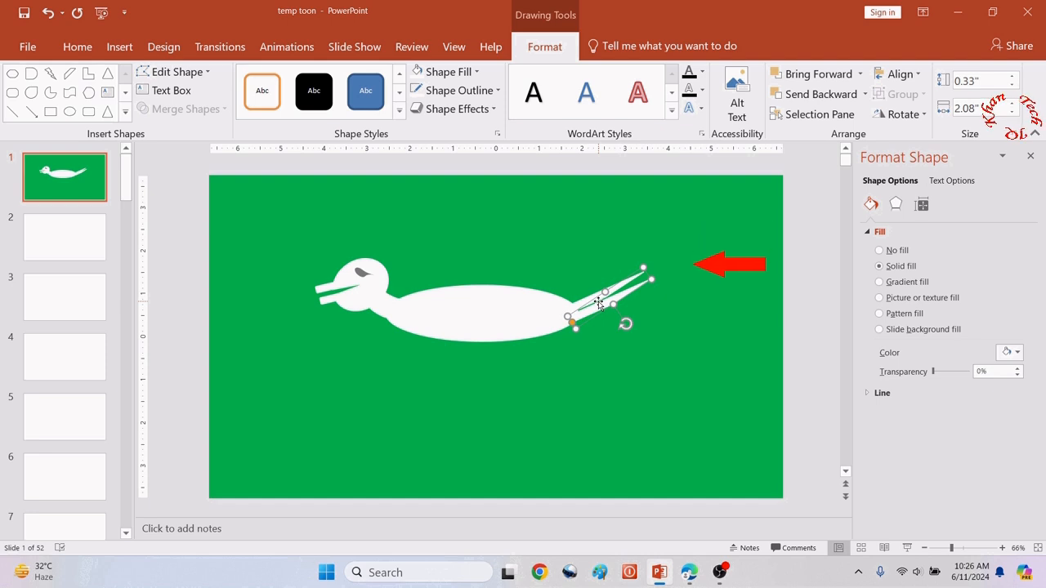
{"action": "key", "text": "ctrl+d"}
{"action": "mouse_move", "coordinate": [611, 309]}
{"action": "left_mouse_down"}
{"action": "mouse_move", "coordinate": [593, 301]}
{"action": "mouse_move", "coordinate": [606, 297]}
{"action": "left_mouse_up"}
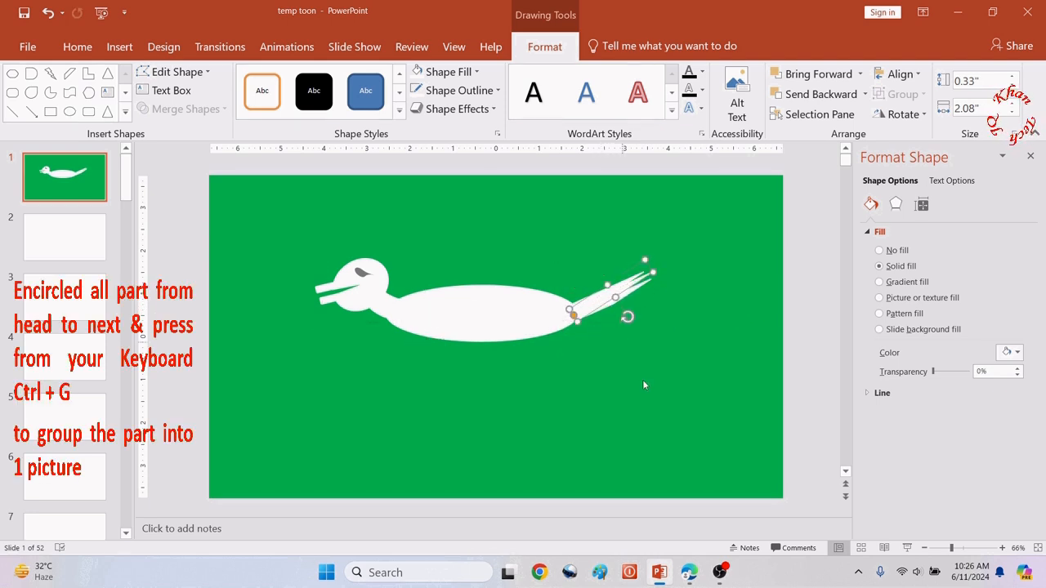
Select the three tail feathers and group them into one object.
{"action": "left_click", "coordinate": [562, 264]}
{"action": "left_click_drag", "start_coordinate": [556, 215], "coordinate": [710, 424]}
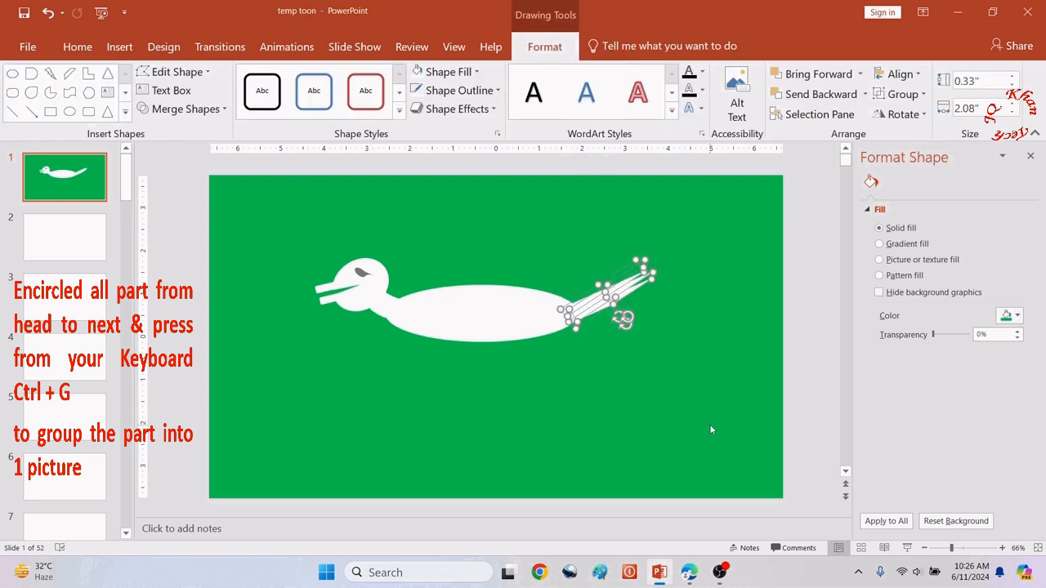
{"action": "key", "text": "ctrl+g"}
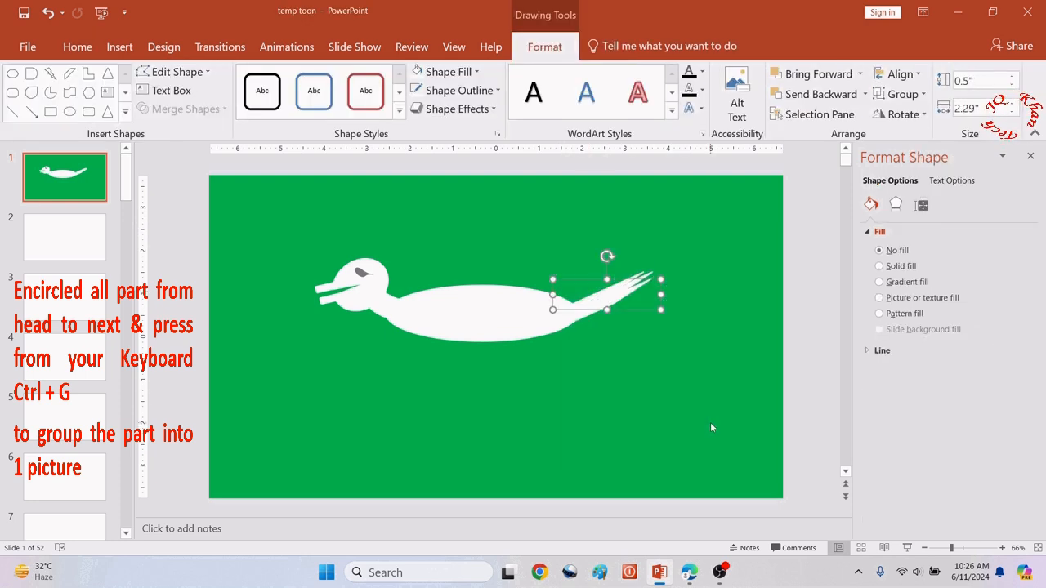
{"action": "left_click", "coordinate": [633, 402]}
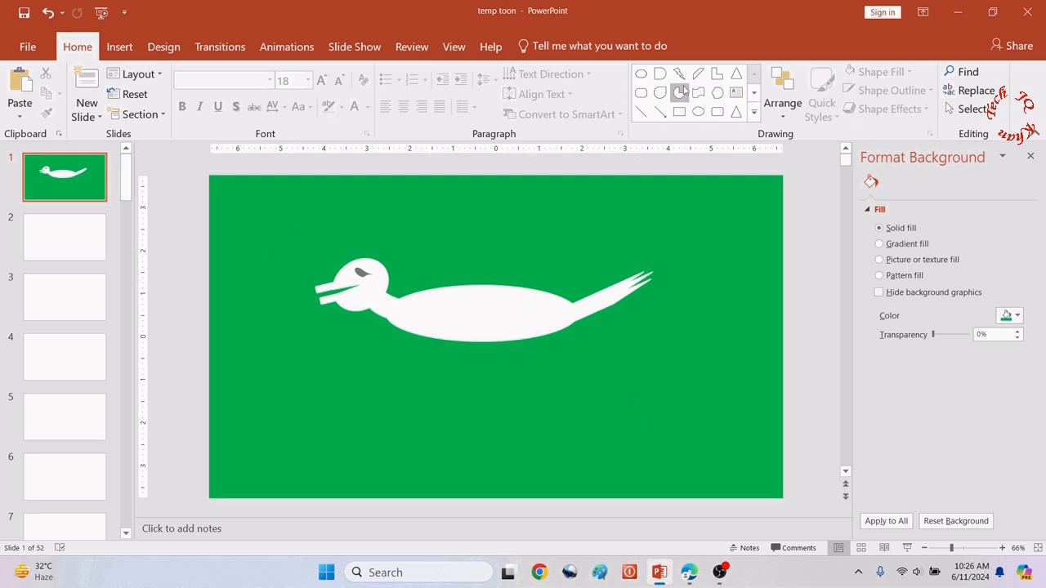
Draw an L-shape about 0.57" high and 0.5" wide directly beneath the bird's body as a leg.
{"action": "left_click", "coordinate": [753, 114]}
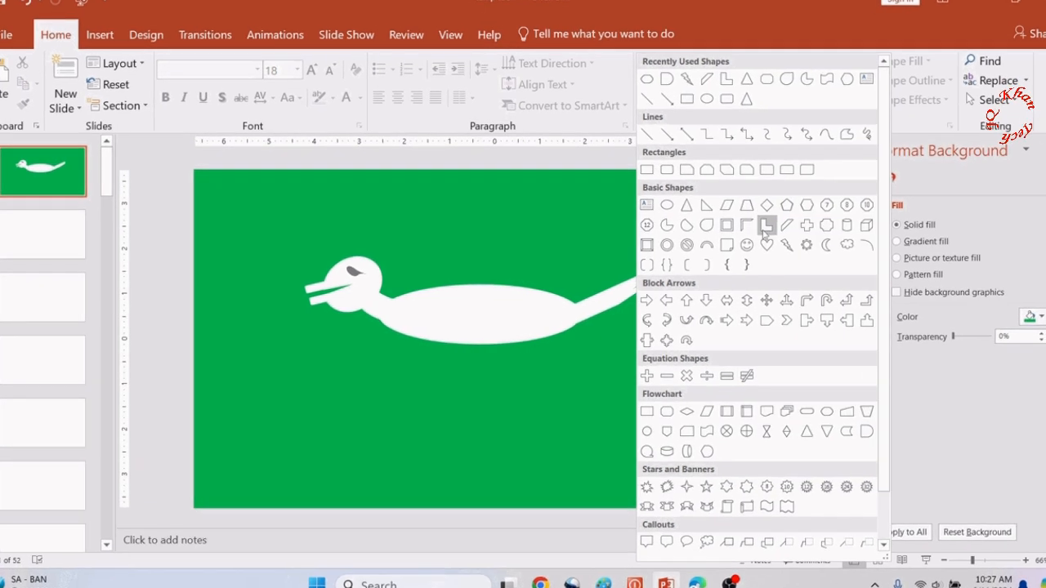
{"action": "left_click", "coordinate": [766, 225]}
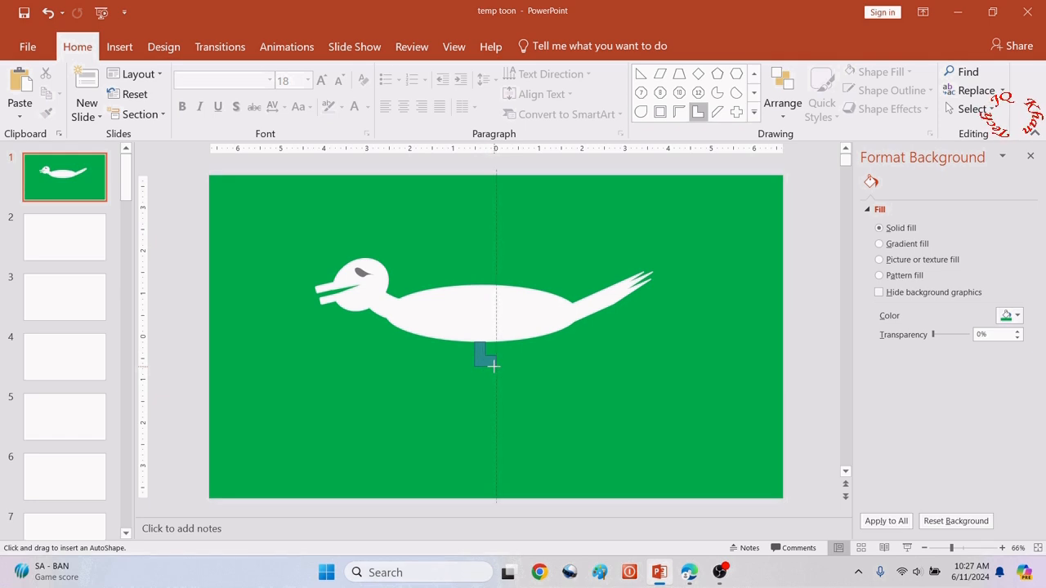
{"action": "left_click_drag", "start_coordinate": [500, 370], "coordinate": [497, 368]}
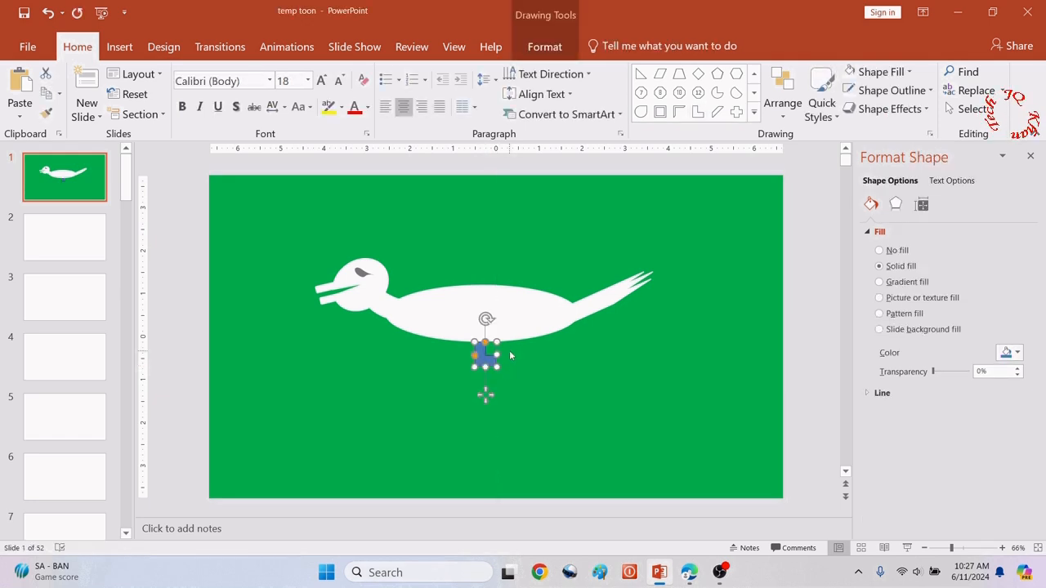
Give the L-shaped leg the recently used gray fill and a matching outline.
{"action": "left_click", "coordinate": [539, 47]}
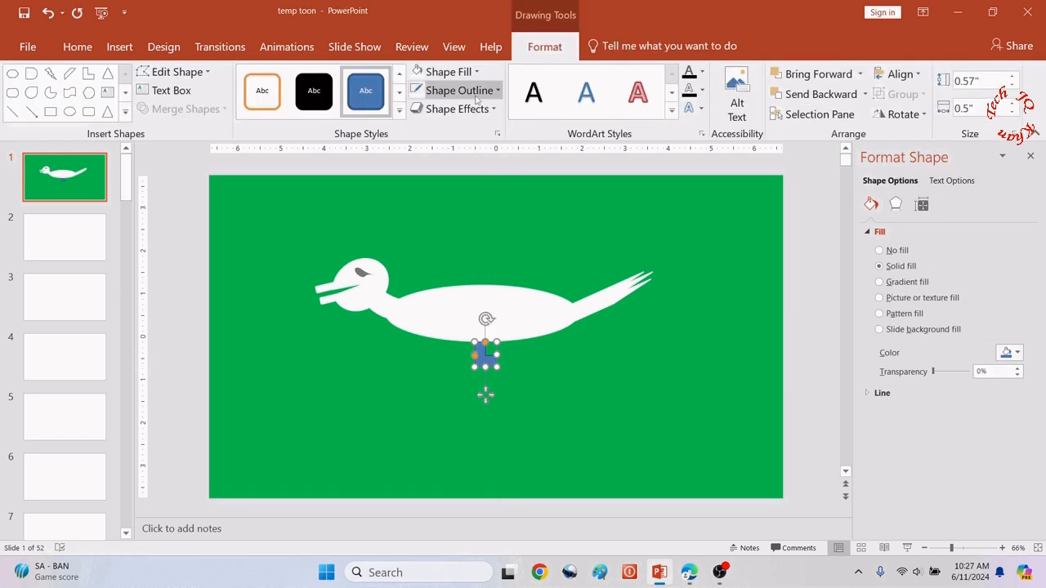
{"action": "left_click", "coordinate": [476, 72]}
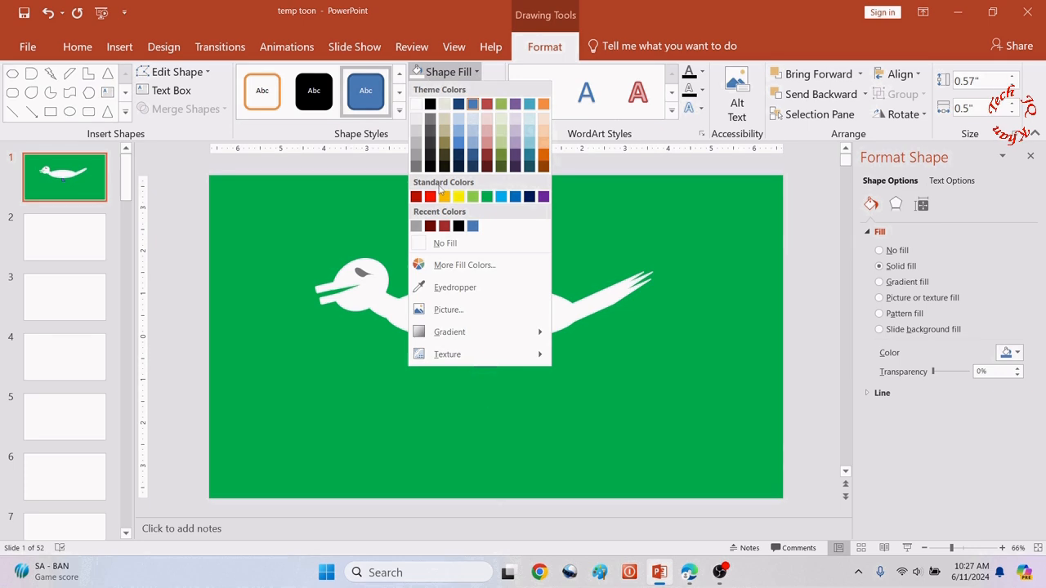
{"action": "left_click", "coordinate": [416, 226]}
{"action": "left_click", "coordinate": [464, 91]}
{"action": "left_click", "coordinate": [466, 292]}
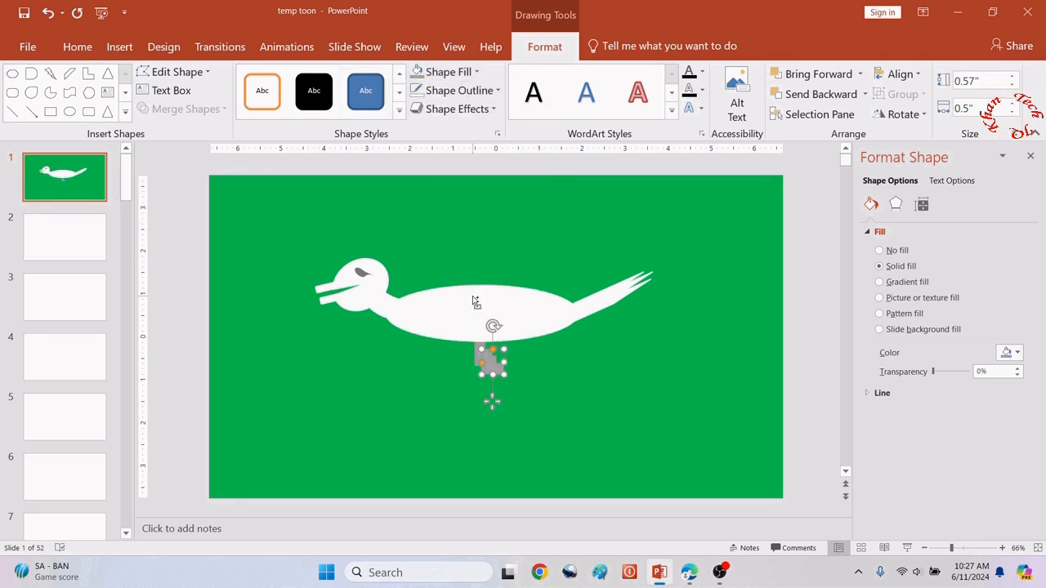
Place a copy of the gray leg just behind the first one under the body, tilted slightly.
{"action": "left_click_drag", "start_coordinate": [491, 360], "coordinate": [502, 358]}
{"action": "left_click", "coordinate": [497, 436]}
{"action": "left_click", "coordinate": [479, 364]}
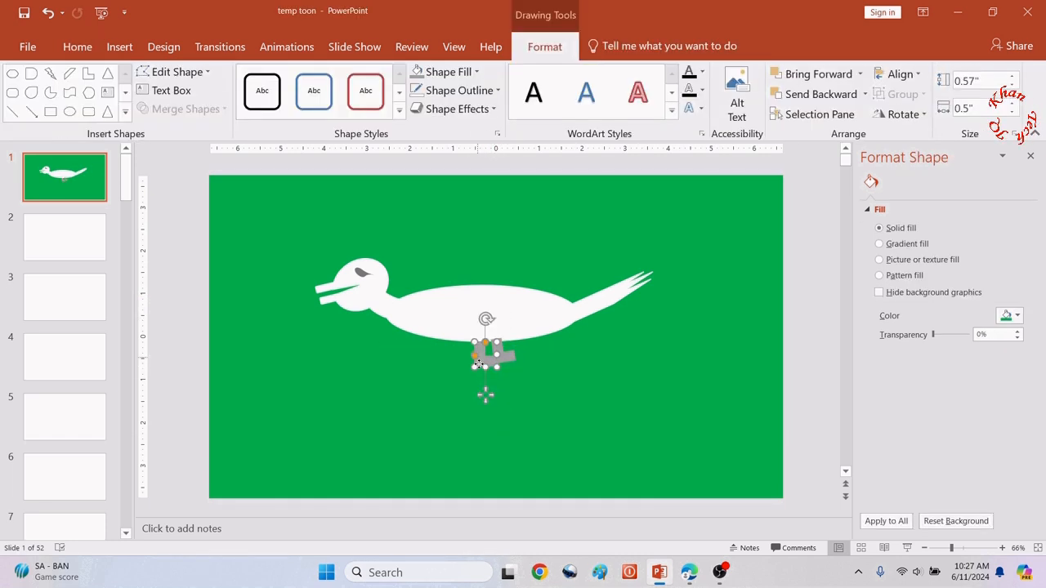
{"action": "left_click_drag", "start_coordinate": [475, 355], "coordinate": [505, 352]}
{"action": "left_click", "coordinate": [503, 354]}
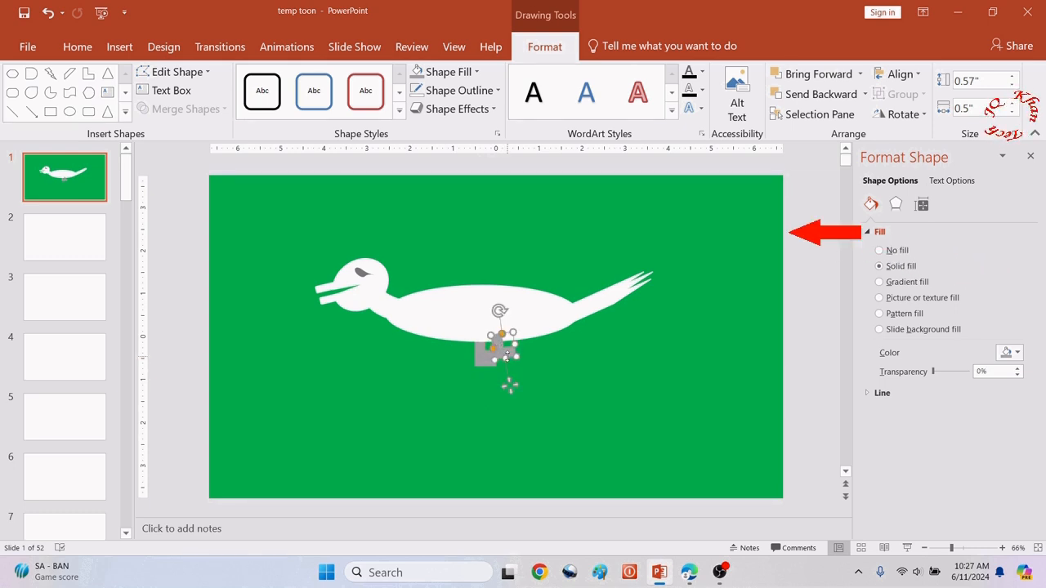
Send the tilted second leg to the back and recolor both legs a lighter gray.
{"action": "right_click", "coordinate": [507, 354]}
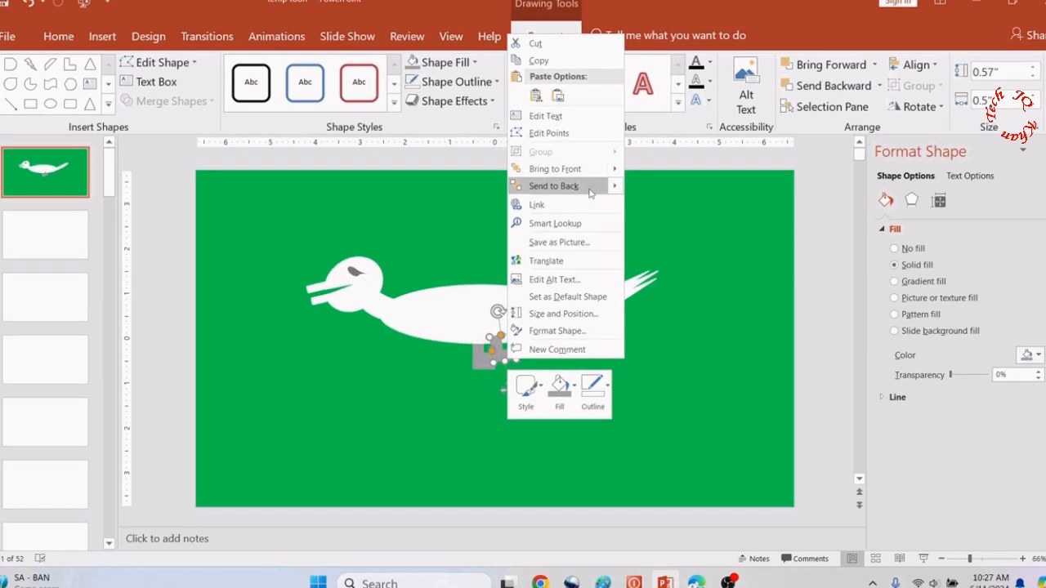
{"action": "left_click", "coordinate": [590, 193]}
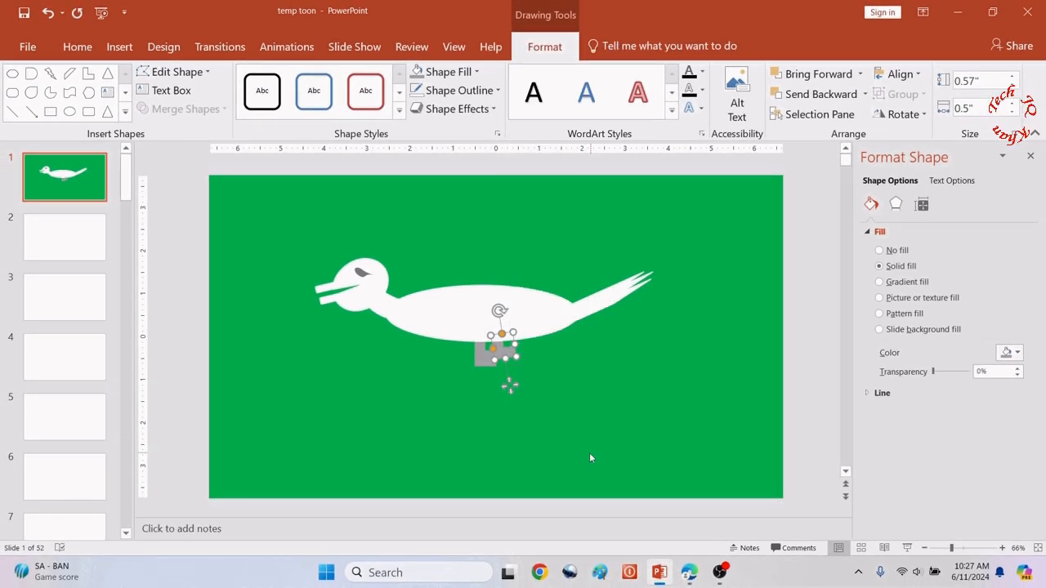
{"action": "left_click", "coordinate": [591, 484]}
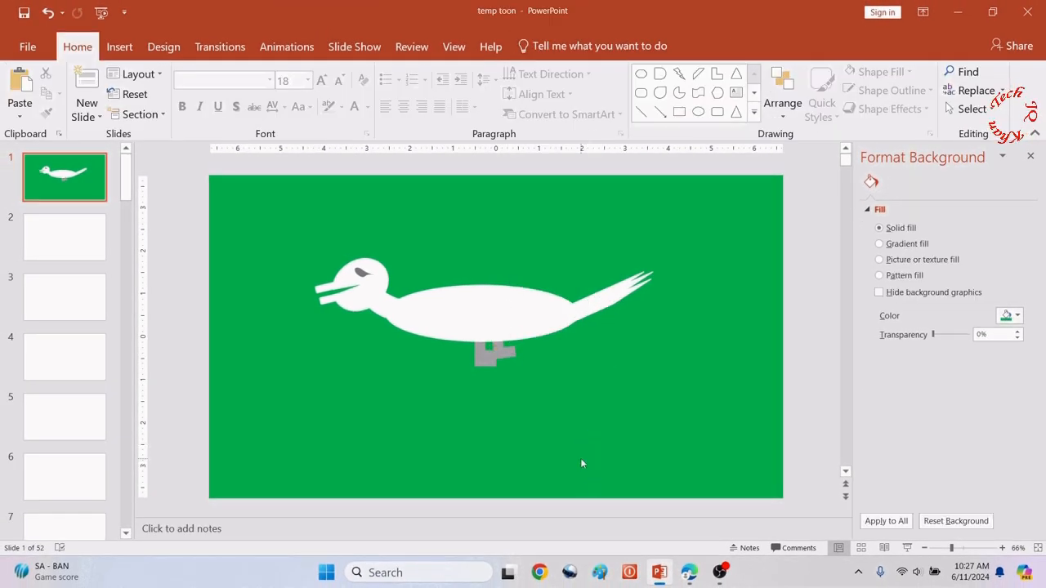
{"action": "left_click", "coordinate": [495, 353]}
{"action": "left_click", "coordinate": [503, 402]}
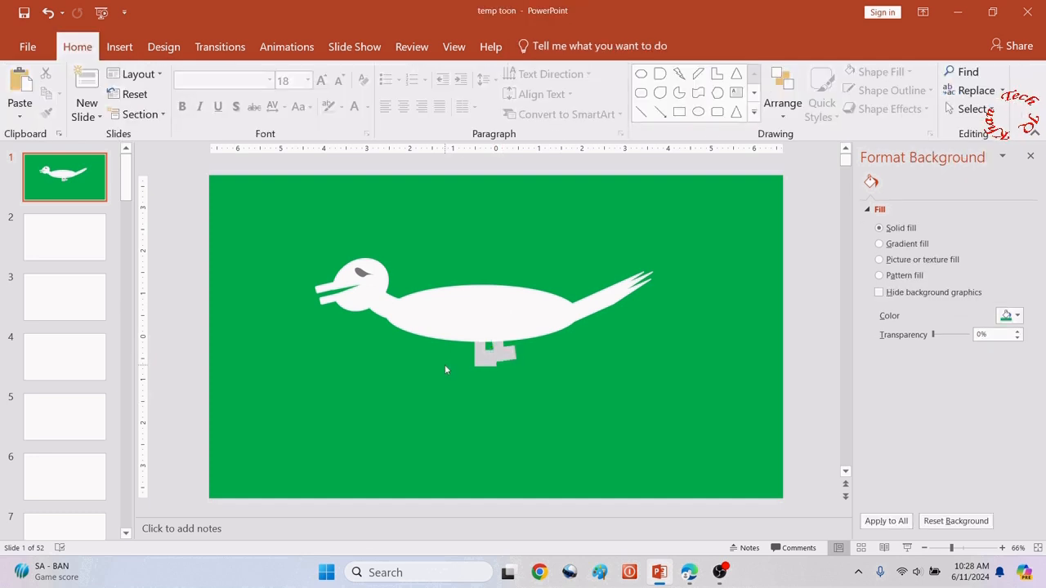
{"action": "left_click", "coordinate": [119, 47]}
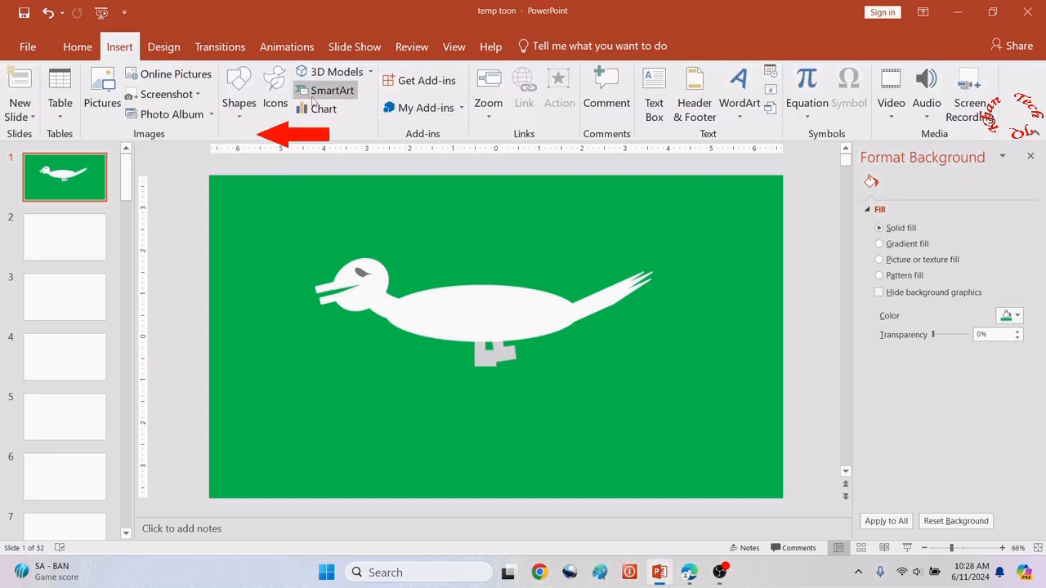
{"action": "left_click", "coordinate": [239, 94]}
{"action": "left_click", "coordinate": [330, 290]}
{"action": "left_click_drag", "start_coordinate": [454, 200], "coordinate": [491, 272]}
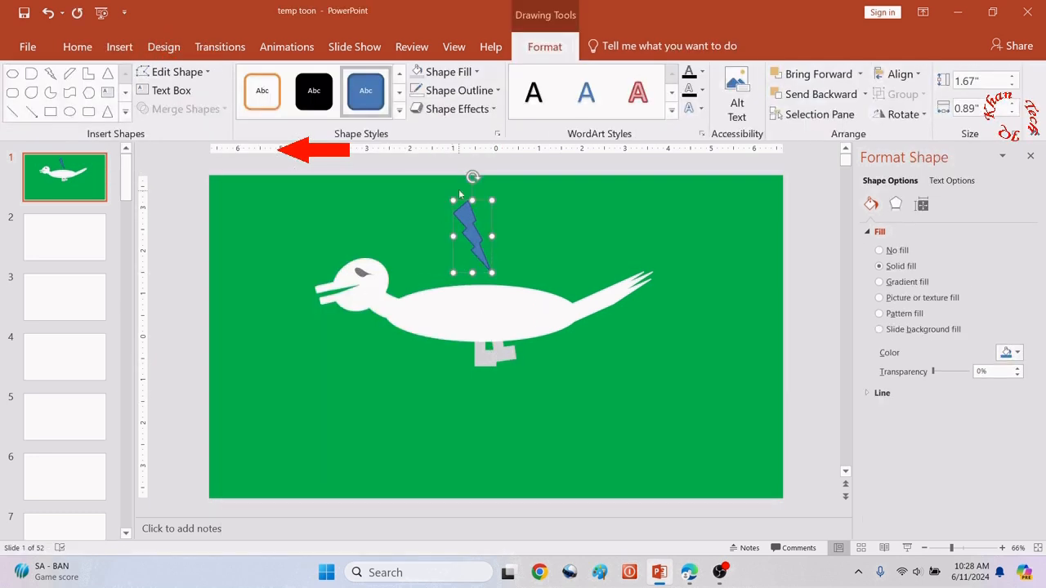
{"action": "key", "text": "Delete"}
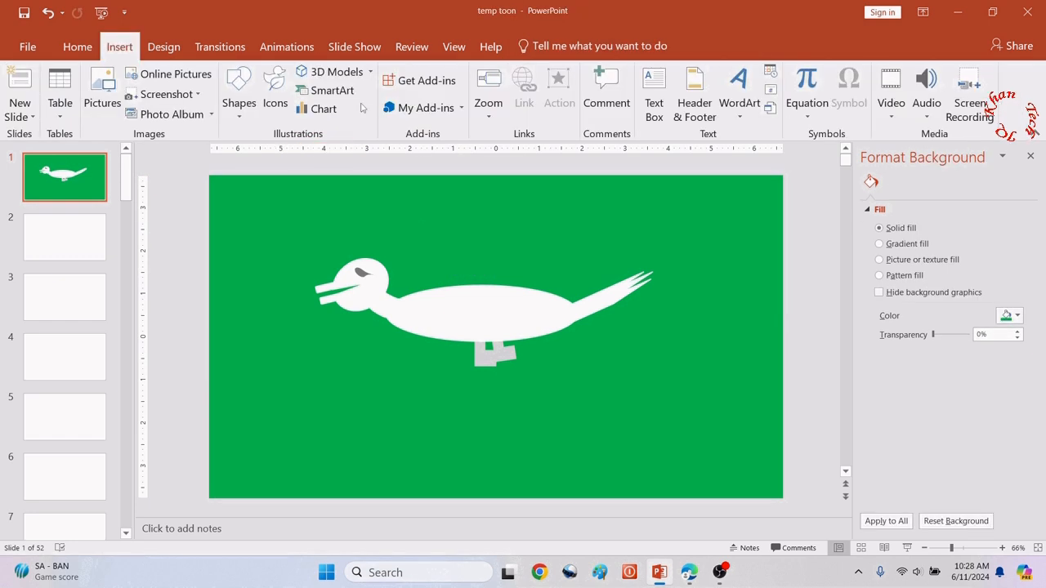
Draw a lightning bolt above the body, mirror and rotate it into an upright wing about 2.27" by 1.75", with its base on the back.
{"action": "left_click", "coordinate": [233, 122]}
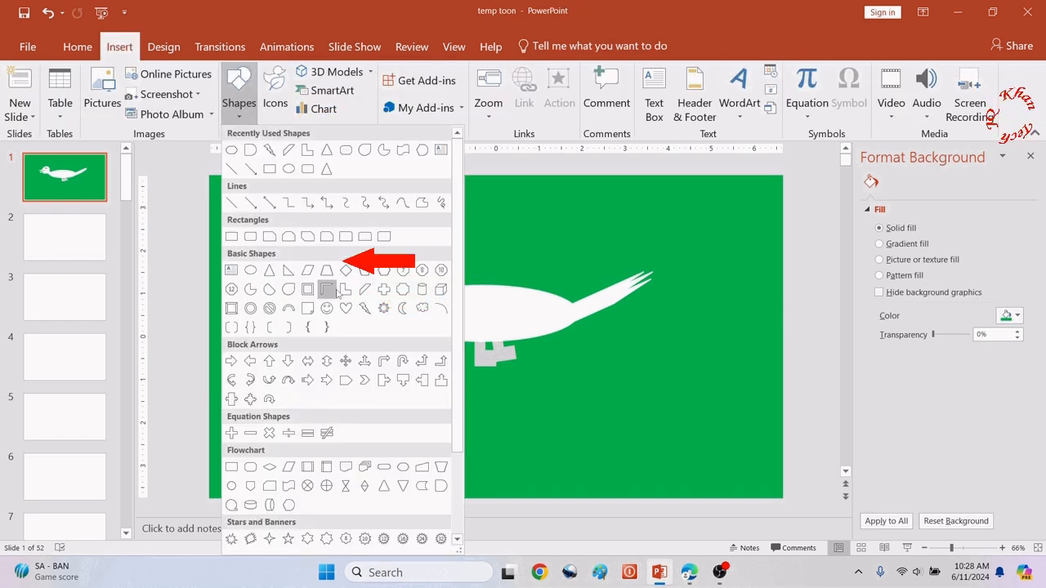
{"action": "left_click", "coordinate": [268, 149]}
{"action": "left_click_drag", "start_coordinate": [490, 200], "coordinate": [453, 272]}
{"action": "left_click_drag", "start_coordinate": [471, 175], "coordinate": [419, 267]}
{"action": "left_click_drag", "start_coordinate": [462, 220], "coordinate": [505, 253]}
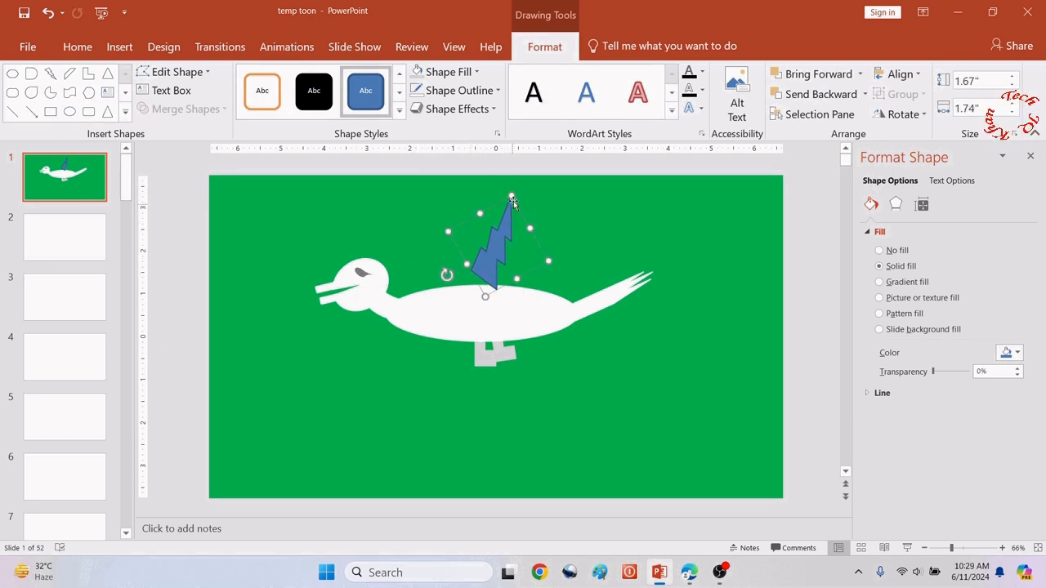
{"action": "left_click_drag", "start_coordinate": [512, 197], "coordinate": [532, 185]}
{"action": "left_click_drag", "start_coordinate": [506, 245], "coordinate": [483, 260]}
Make the lightning-bolt wing's fill and outline white.
{"action": "left_click", "coordinate": [449, 72]}
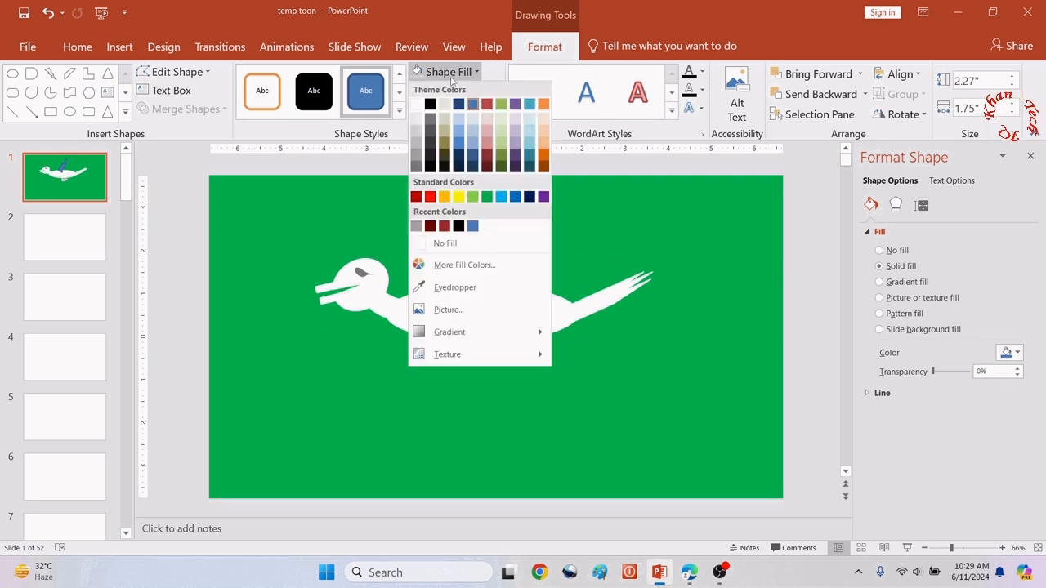
{"action": "left_click", "coordinate": [419, 104]}
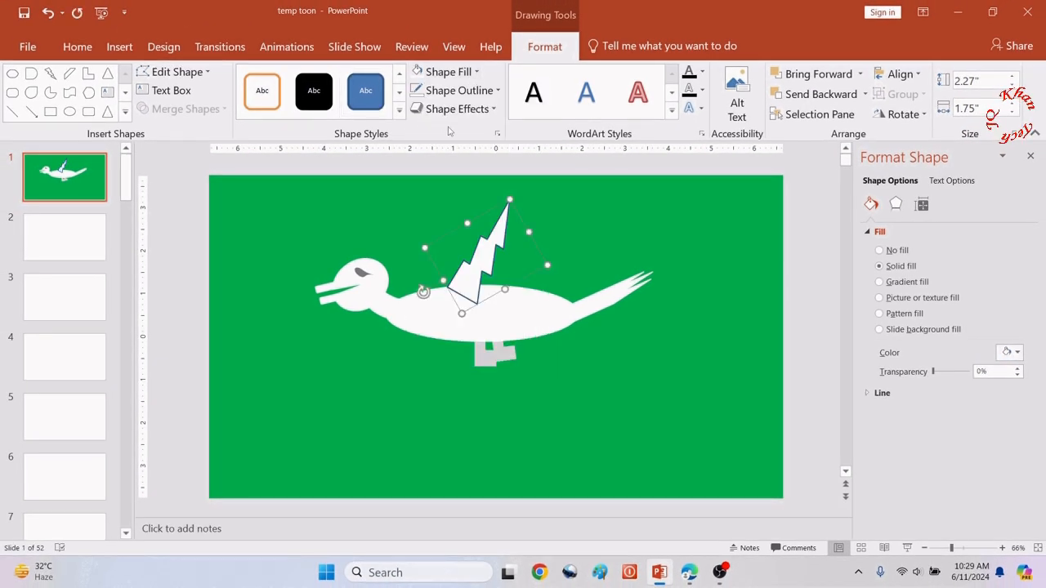
{"action": "left_click", "coordinate": [458, 90]}
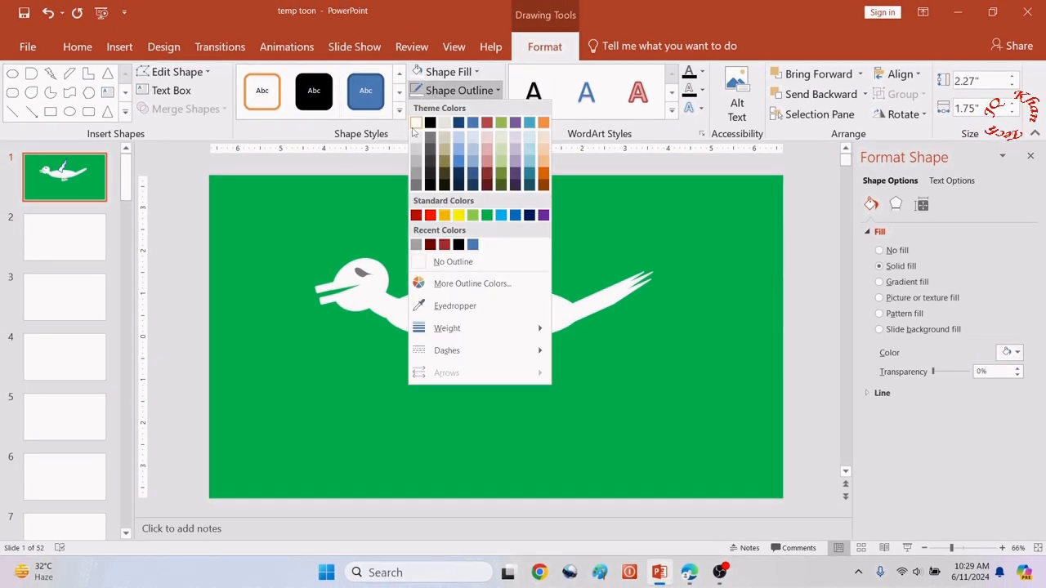
{"action": "left_click", "coordinate": [418, 124]}
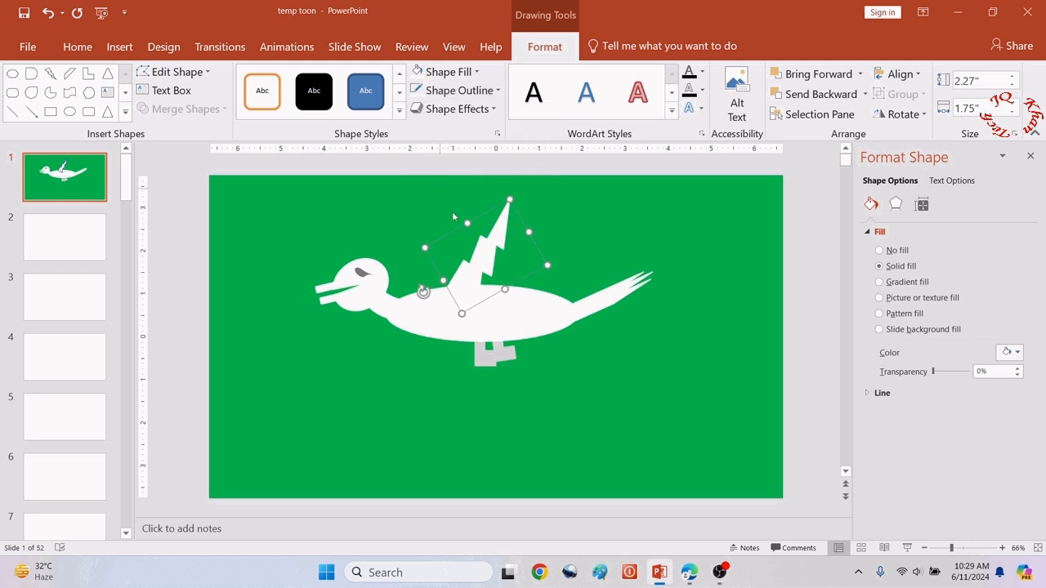
Build the wing into a taller, fuller jagged shape with overlapping copies of the white lightning bolt.
{"action": "left_click_drag", "start_coordinate": [466, 221], "coordinate": [488, 266]}
{"action": "key", "text": "ctrl+z"}
{"action": "left_click", "coordinate": [559, 239]}
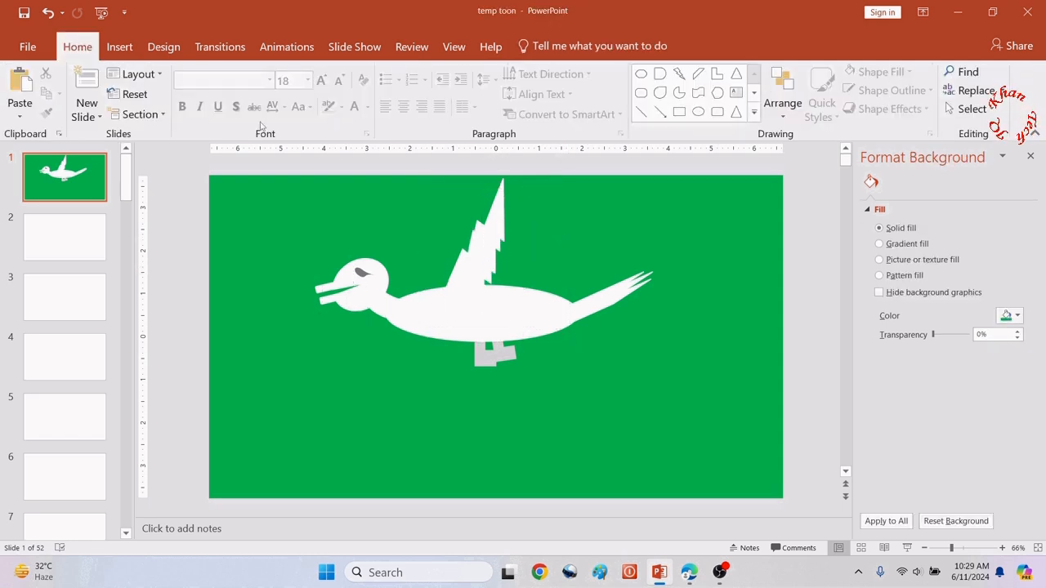
Draw a tall, narrow half-rounded Delay shape about 1.75" by 0.25" on the empty green area above the bird's head.
{"action": "left_click", "coordinate": [119, 46]}
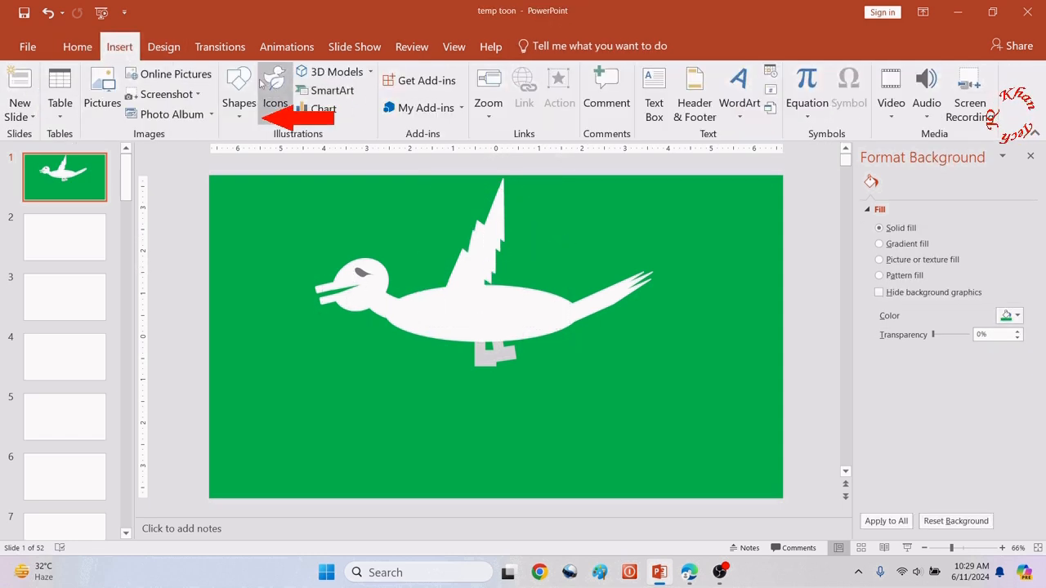
{"action": "left_click", "coordinate": [237, 120]}
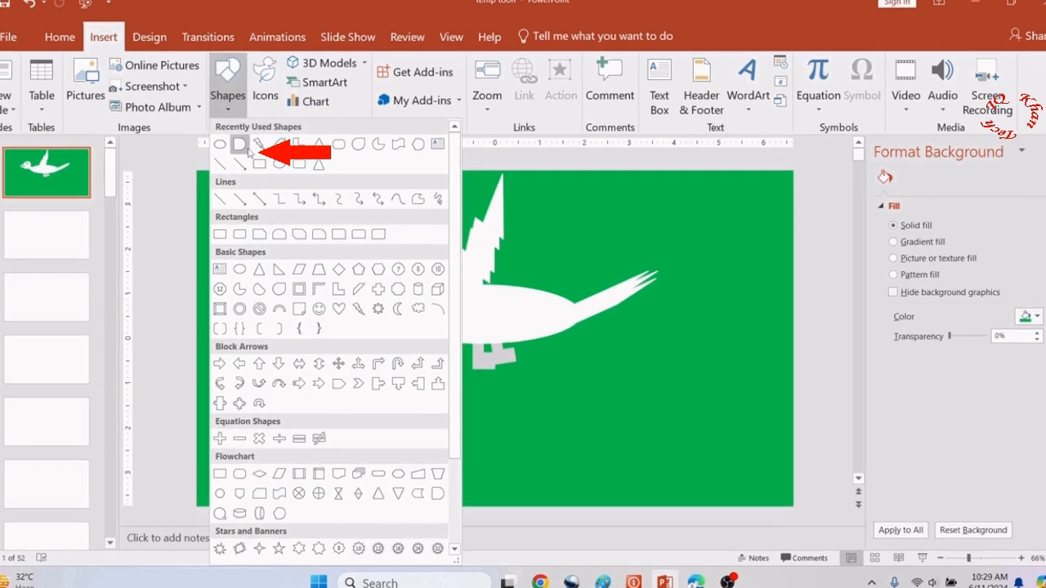
{"action": "left_click", "coordinate": [241, 146]}
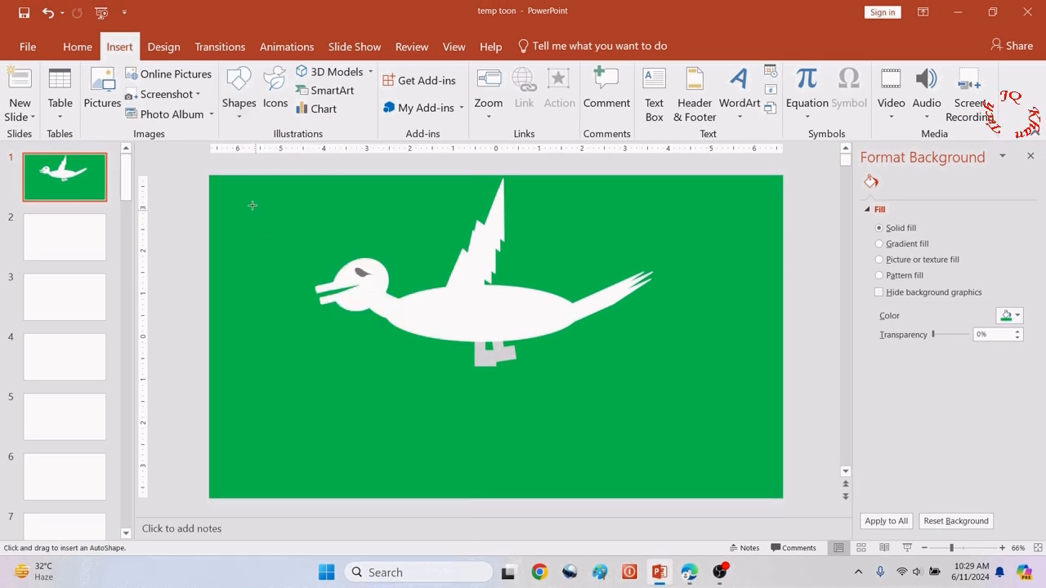
{"action": "mouse_move", "coordinate": [251, 205]}
{"action": "left_mouse_down"}
{"action": "mouse_move", "coordinate": [369, 231]}
{"action": "mouse_move", "coordinate": [332, 224]}
{"action": "mouse_move", "coordinate": [275, 250]}
{"action": "mouse_move", "coordinate": [264, 275]}
{"action": "left_mouse_up"}
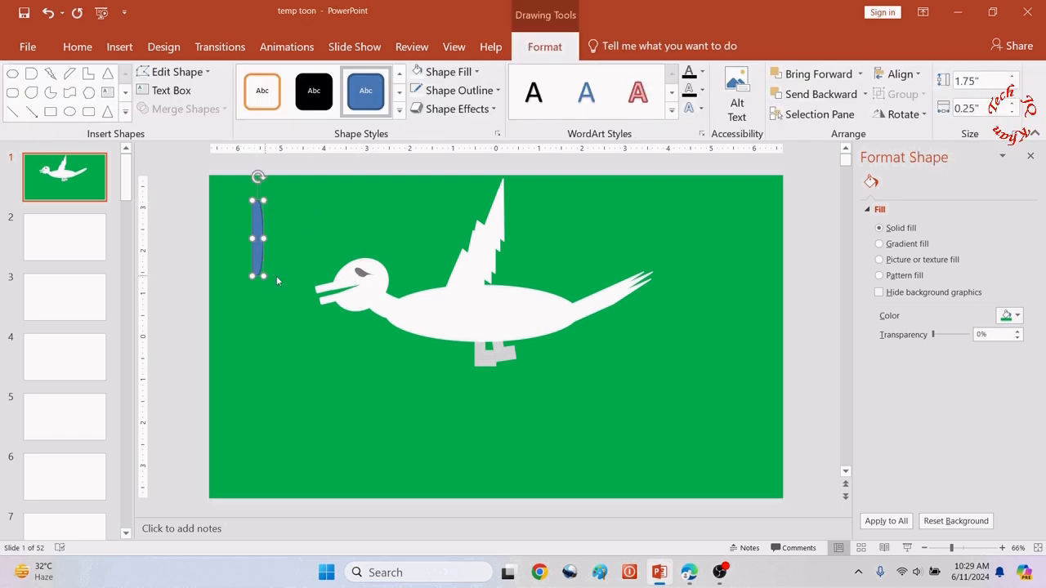
Remove the narrow curved shape's outline and fill it white.
{"action": "left_click", "coordinate": [472, 92]}
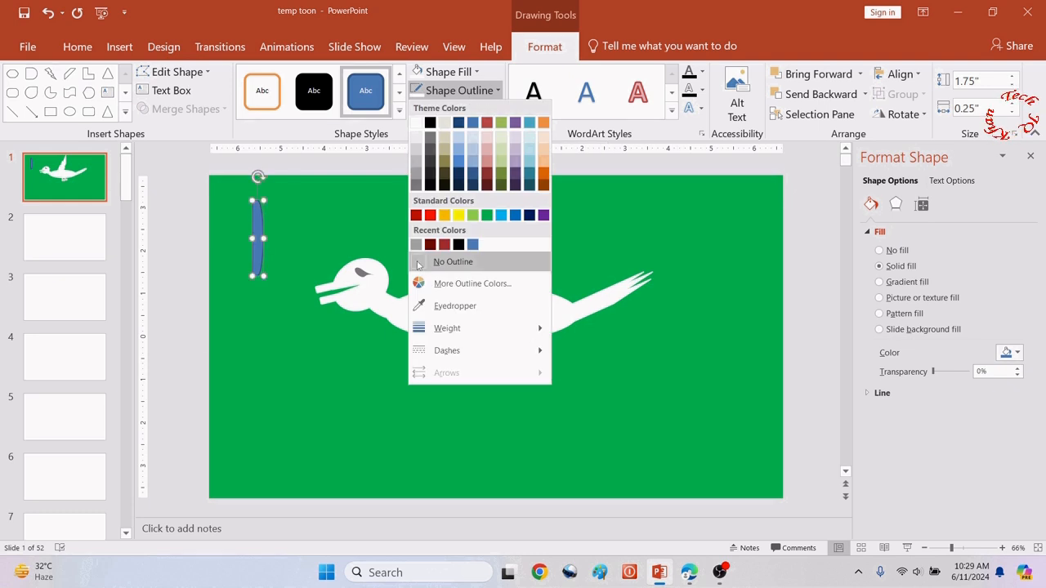
{"action": "left_click", "coordinate": [441, 262]}
{"action": "left_click", "coordinate": [445, 72]}
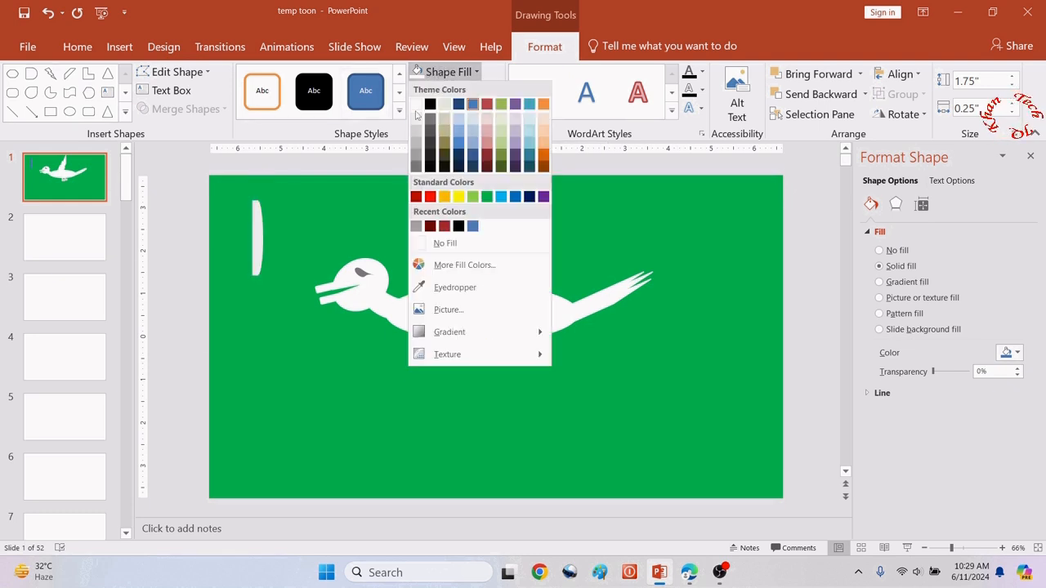
{"action": "left_click", "coordinate": [417, 104]}
Rotate the curved white shape and fit it along the wing's front edge to give it a smooth leading edge.
{"action": "left_click_drag", "start_coordinate": [255, 180], "coordinate": [243, 297]}
{"action": "left_click_drag", "start_coordinate": [257, 226], "coordinate": [475, 223]}
{"action": "left_click_drag", "start_coordinate": [460, 294], "coordinate": [443, 286]}
{"action": "left_click_drag", "start_coordinate": [469, 243], "coordinate": [475, 221]}
{"action": "left_click_drag", "start_coordinate": [447, 268], "coordinate": [452, 270]}
{"action": "left_click_drag", "start_coordinate": [484, 218], "coordinate": [487, 218]}
{"action": "left_click_drag", "start_coordinate": [455, 279], "coordinate": [454, 273]}
{"action": "left_click", "coordinate": [426, 223]}
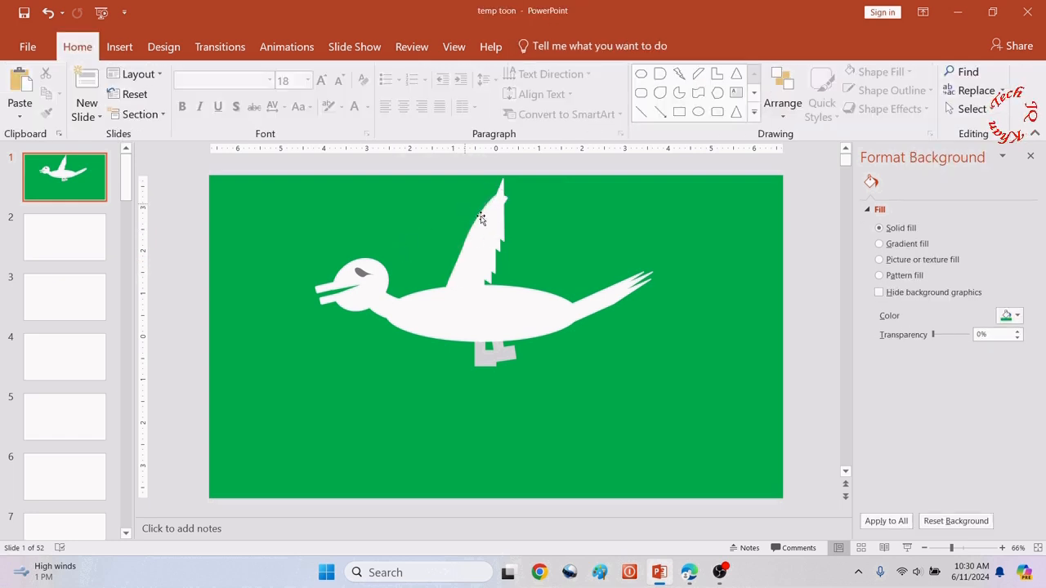
Group the curved edge and both lightning bolts into one wing and adjust its position on the back.
{"action": "left_click_drag", "start_coordinate": [415, 193], "coordinate": [560, 319]}
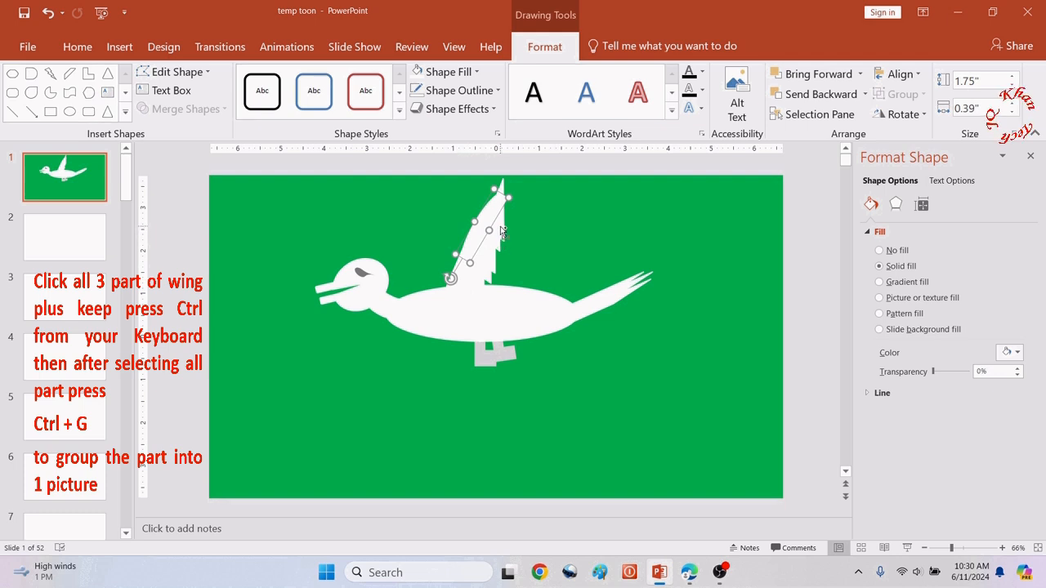
{"action": "left_click", "coordinate": [501, 232], "text": "ctrl"}
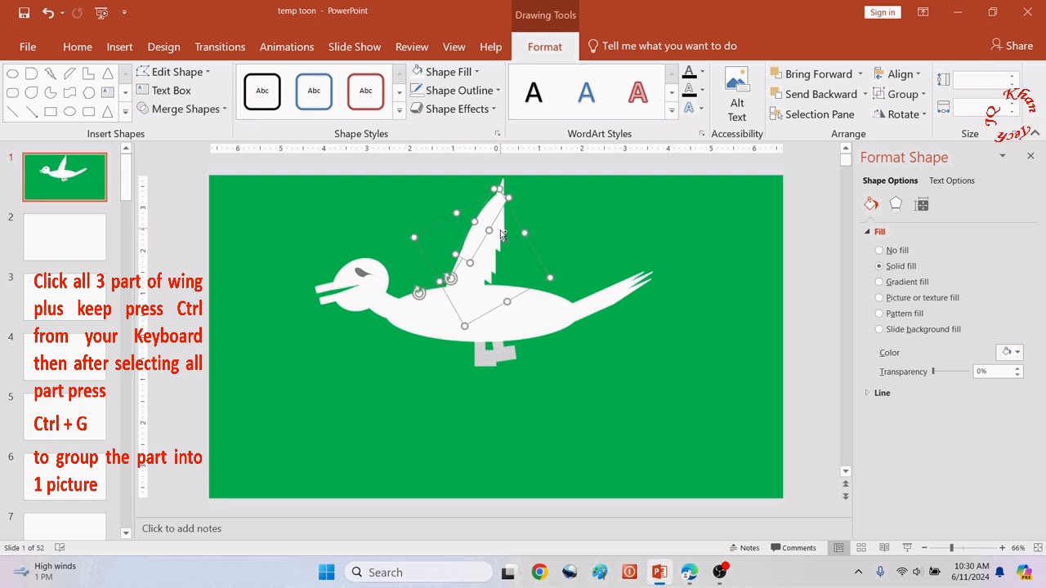
{"action": "left_click", "coordinate": [503, 188], "text": "ctrl"}
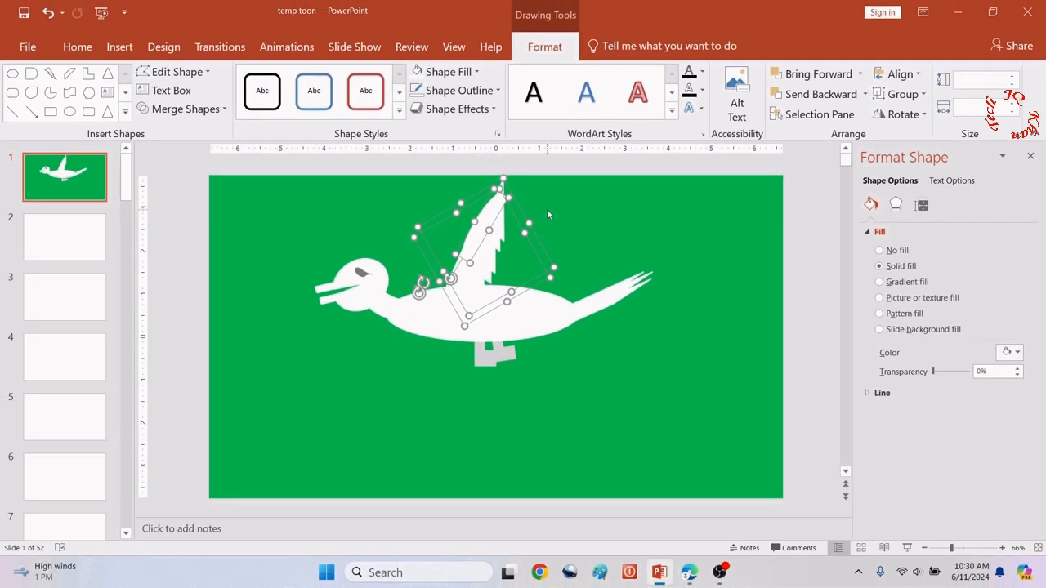
{"action": "key", "text": "ctrl+g"}
{"action": "mouse_move", "coordinate": [473, 237]}
{"action": "left_mouse_down"}
{"action": "mouse_move", "coordinate": [634, 252]}
{"action": "mouse_move", "coordinate": [514, 235]}
{"action": "mouse_move", "coordinate": [496, 248]}
{"action": "mouse_move", "coordinate": [481, 238]}
{"action": "left_mouse_up"}
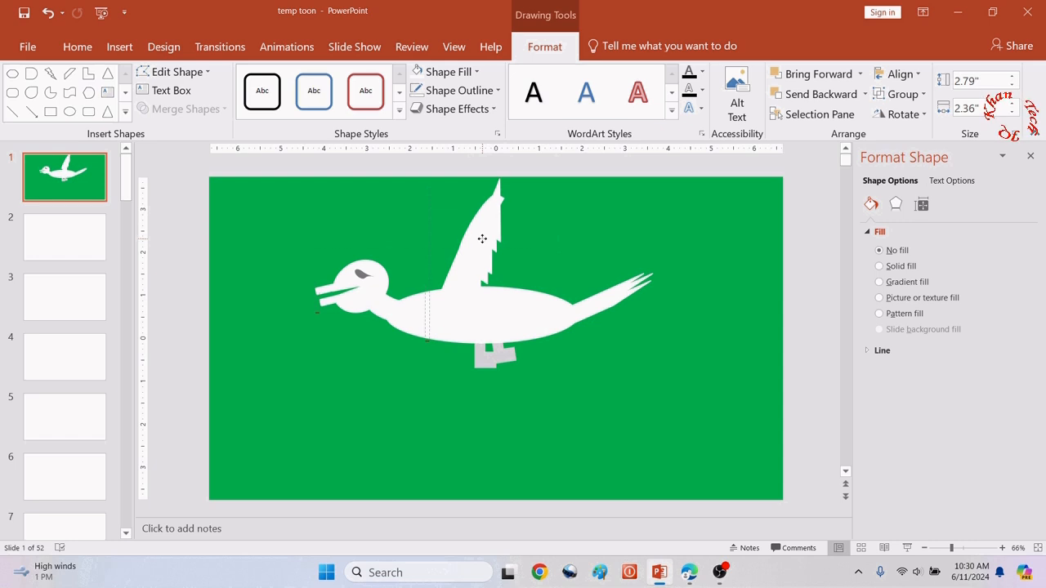
{"action": "left_click_drag", "start_coordinate": [482, 238], "coordinate": [483, 239]}
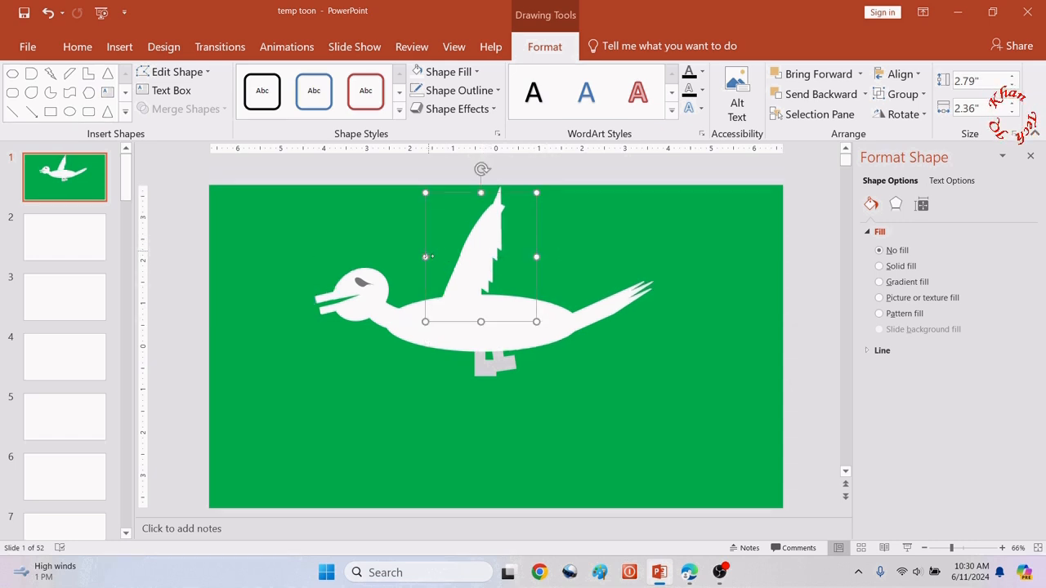
Resize the grouped wing to about 2.66" by 2.3" with its base on the bird's back.
{"action": "left_click_drag", "start_coordinate": [426, 257], "coordinate": [470, 262]}
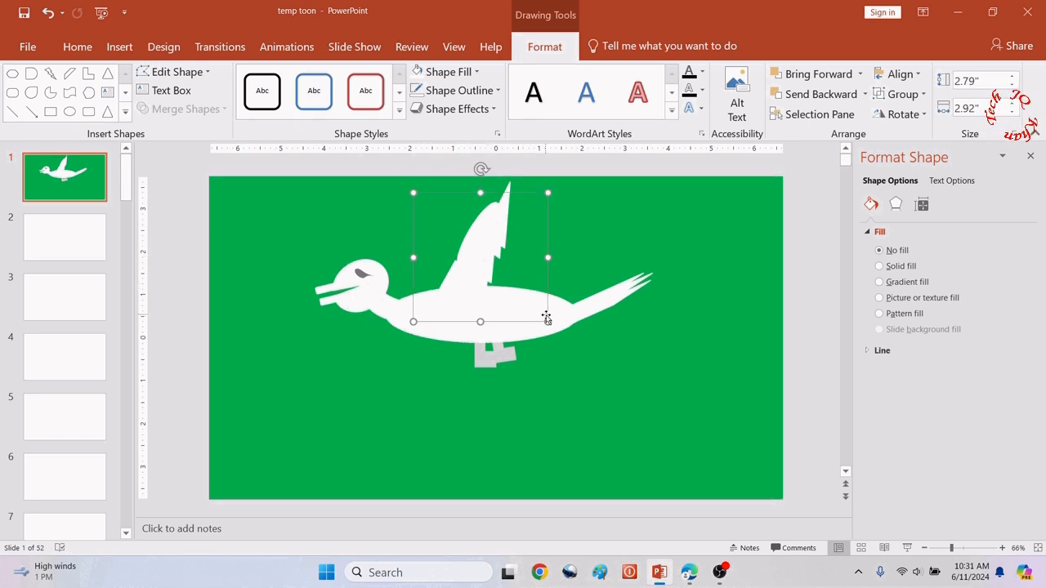
{"action": "left_click_drag", "start_coordinate": [546, 323], "coordinate": [531, 304]}
{"action": "left_click_drag", "start_coordinate": [467, 245], "coordinate": [482, 244]}
{"action": "left_click_drag", "start_coordinate": [480, 191], "coordinate": [479, 182]}
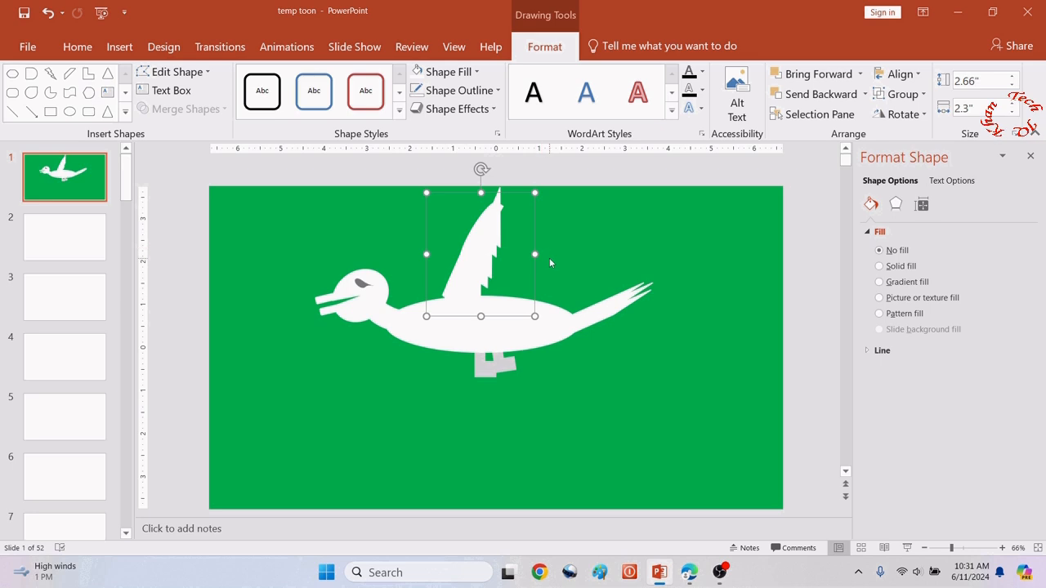
{"action": "key", "text": "ctrl+z"}
Duplicate the wing, tilt the copy toward the tail and place it on the back behind the first wing.
{"action": "left_click_drag", "start_coordinate": [484, 233], "coordinate": [504, 245]}
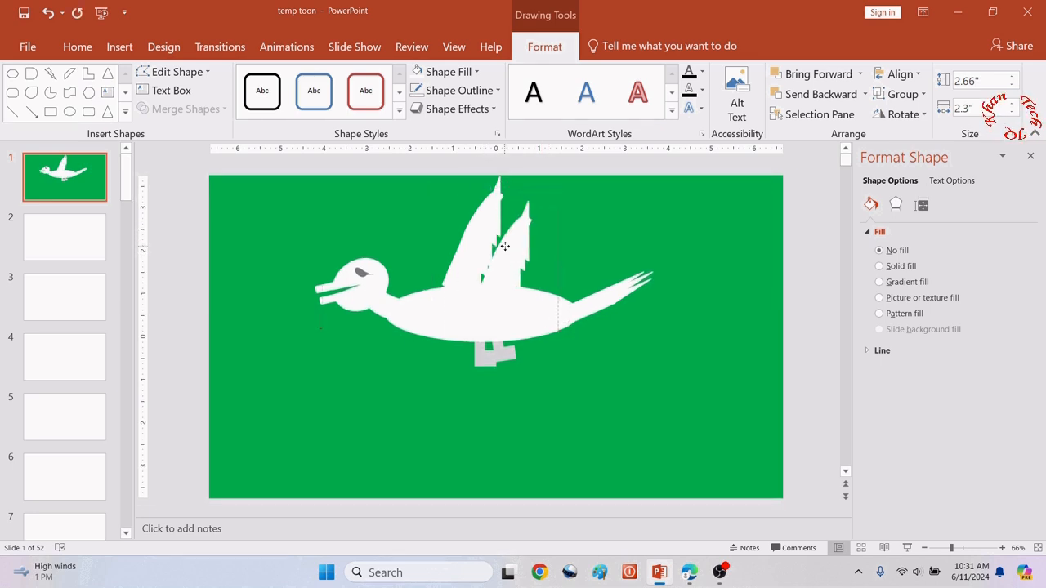
{"action": "left_click_drag", "start_coordinate": [508, 177], "coordinate": [540, 189]}
{"action": "left_click_drag", "start_coordinate": [513, 250], "coordinate": [530, 248]}
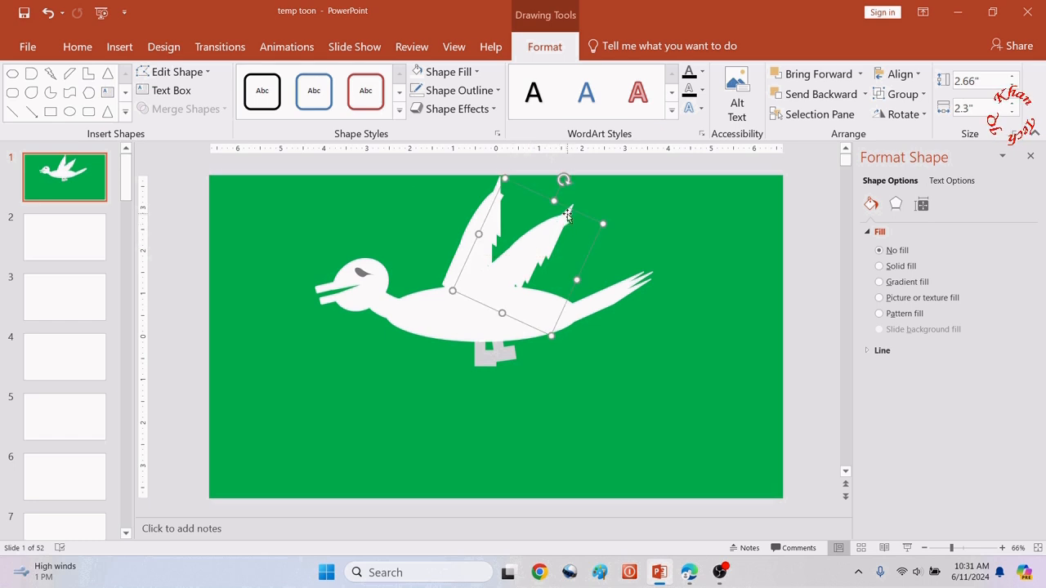
Stretch the tilted rear wing to a height of about 3.04".
{"action": "left_click", "coordinate": [453, 269]}
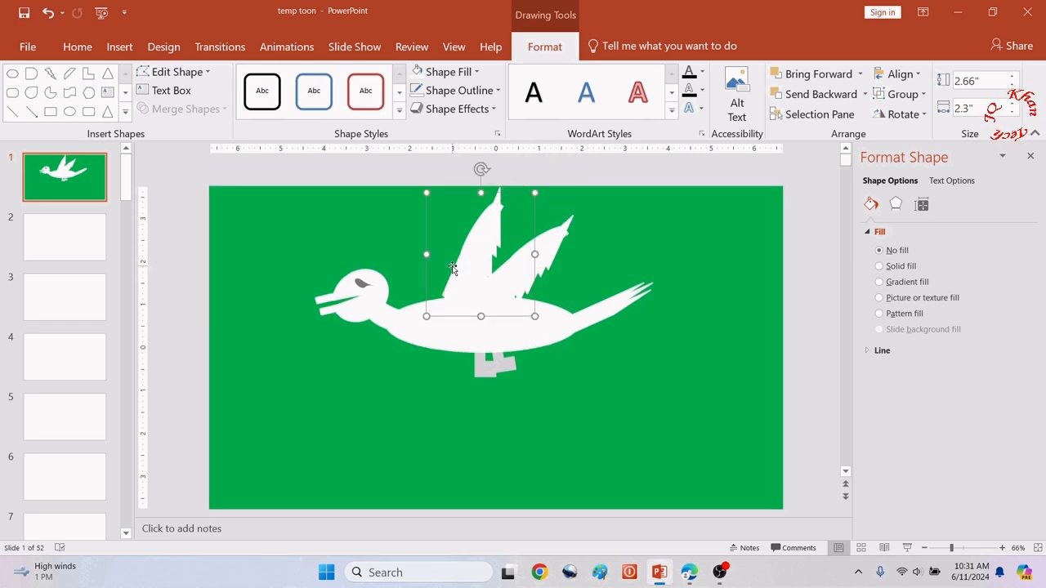
{"action": "left_click", "coordinate": [547, 259]}
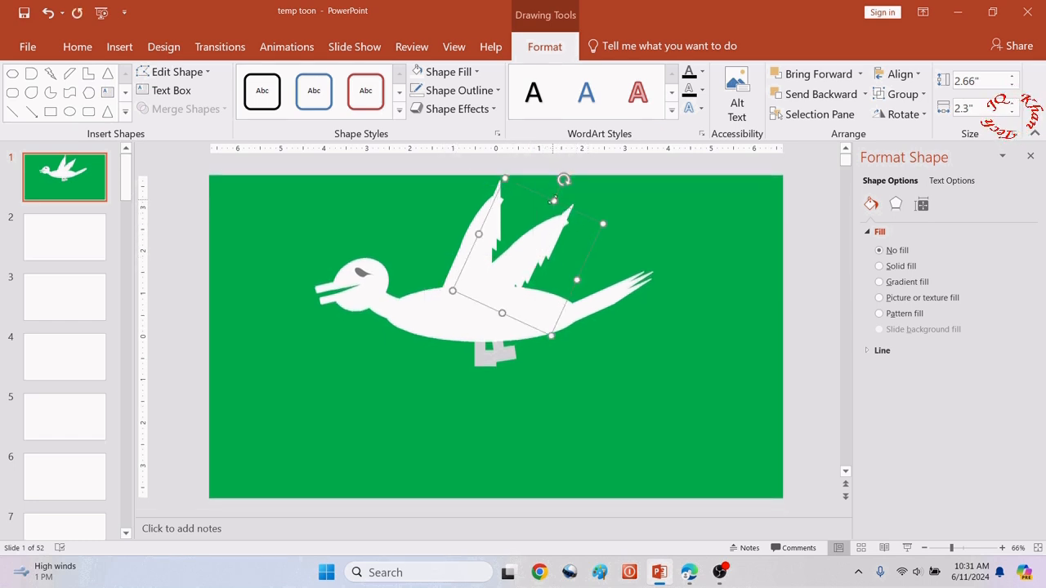
{"action": "left_click_drag", "start_coordinate": [554, 201], "coordinate": [560, 193]}
{"action": "left_click", "coordinate": [493, 390]}
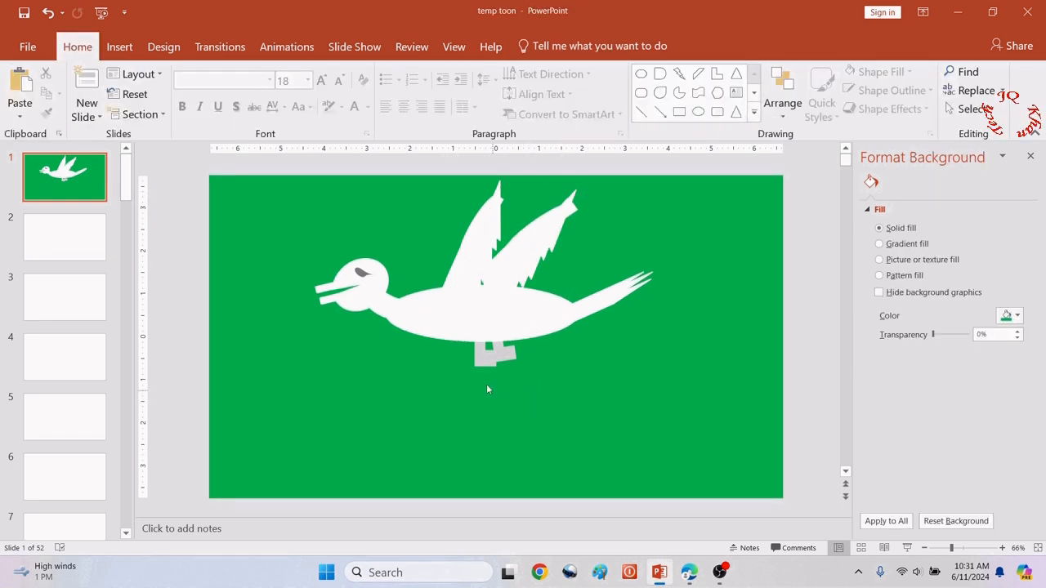
Nudge the rear wing slightly down and toward the tail so its base sits on the body.
{"action": "left_click", "coordinate": [502, 281]}
{"action": "key", "text": "Left"}
{"action": "key", "text": "Left"}
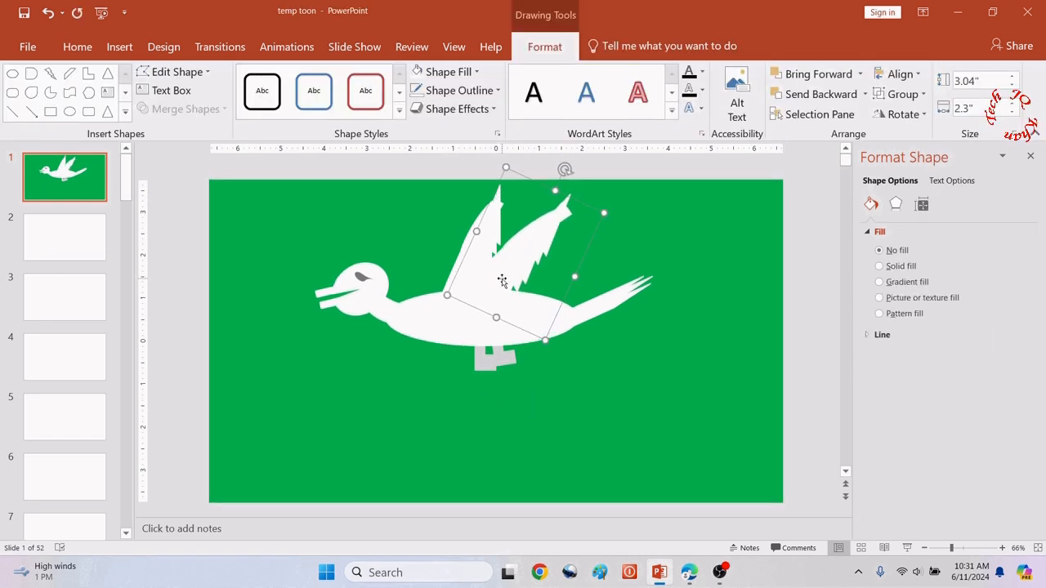
{"action": "key", "text": "Down"}
{"action": "key", "text": "Right"}
{"action": "key", "text": "Right"}
{"action": "key", "text": "Right"}
{"action": "key", "text": "Down"}
{"action": "key", "text": "Down"}
{"action": "key", "text": "Left"}
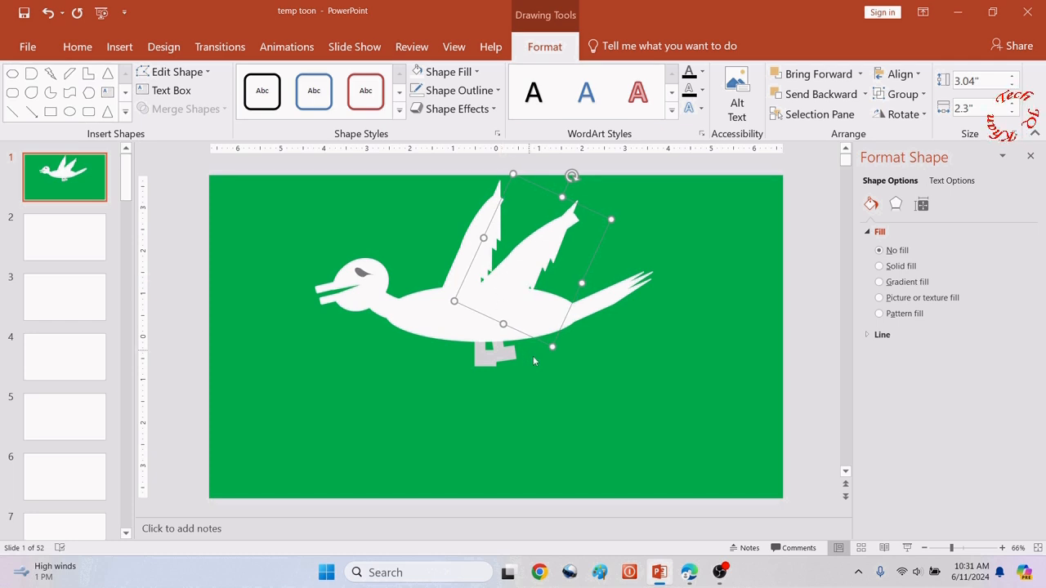
{"action": "left_click", "coordinate": [559, 400]}
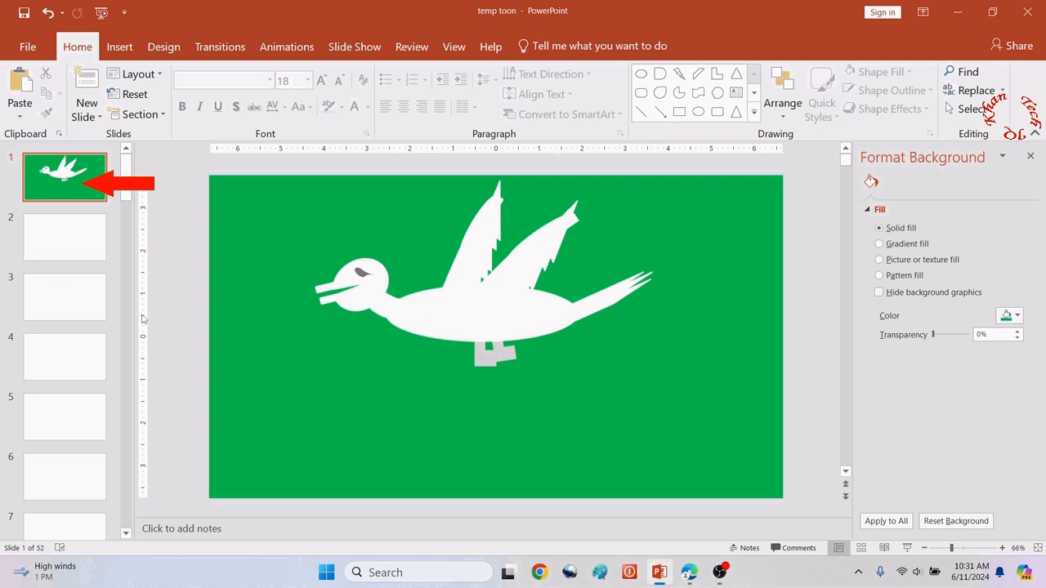
Duplicate the finished bird slide twice as slides 2 and 3.
{"action": "left_click", "coordinate": [43, 188]}
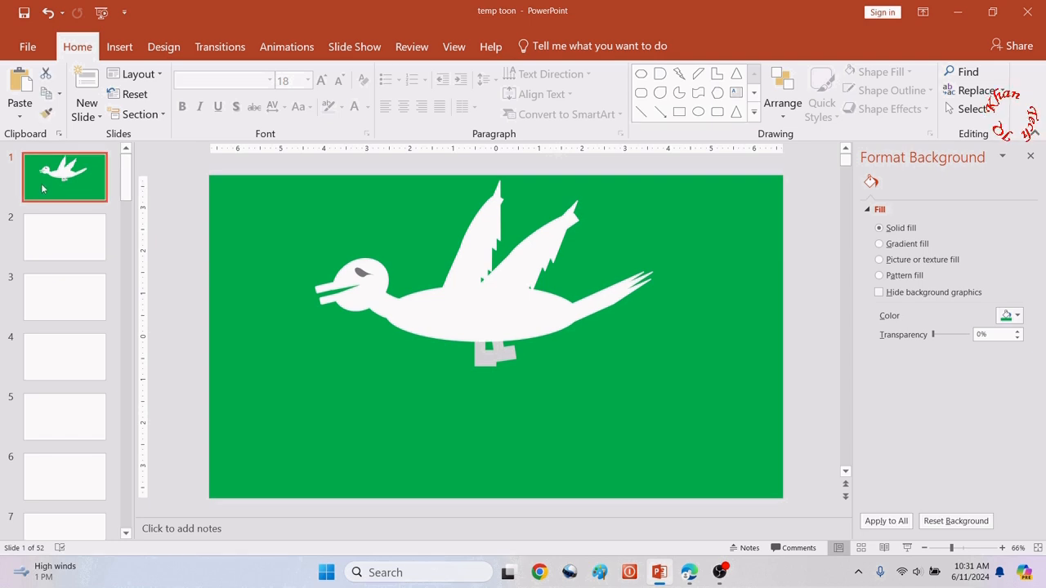
{"action": "key", "text": "ctrl+d"}
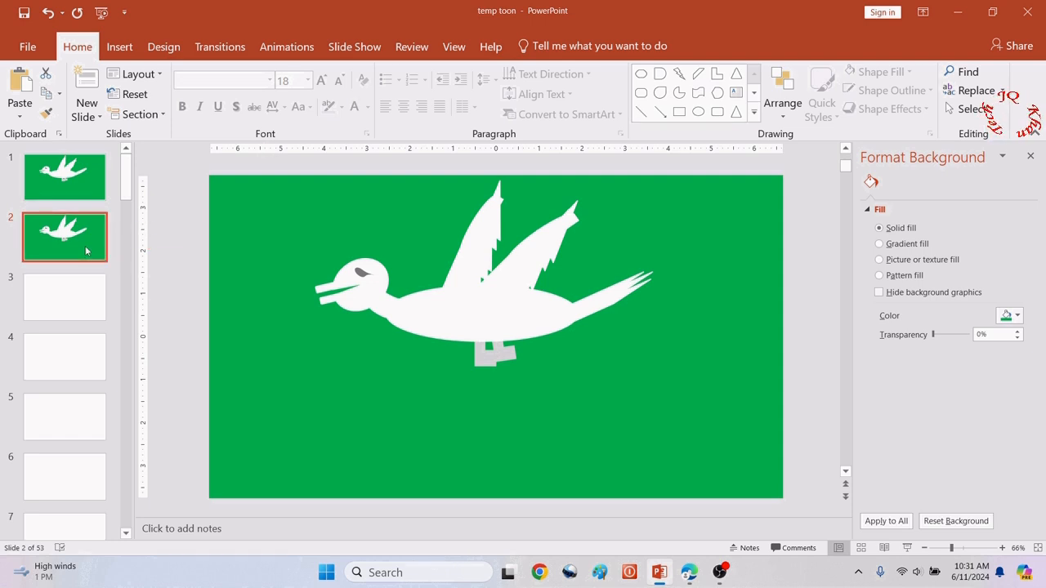
{"action": "key", "text": "ctrl+d"}
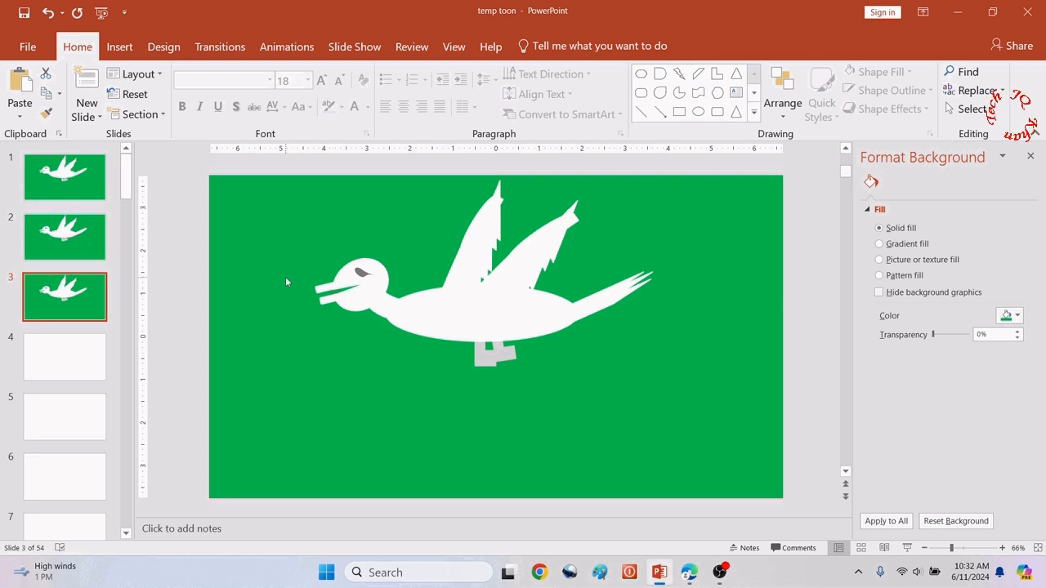
On slide 3, tilt the bird's head and neck downward and rejoin them to the body.
{"action": "left_click", "coordinate": [339, 290]}
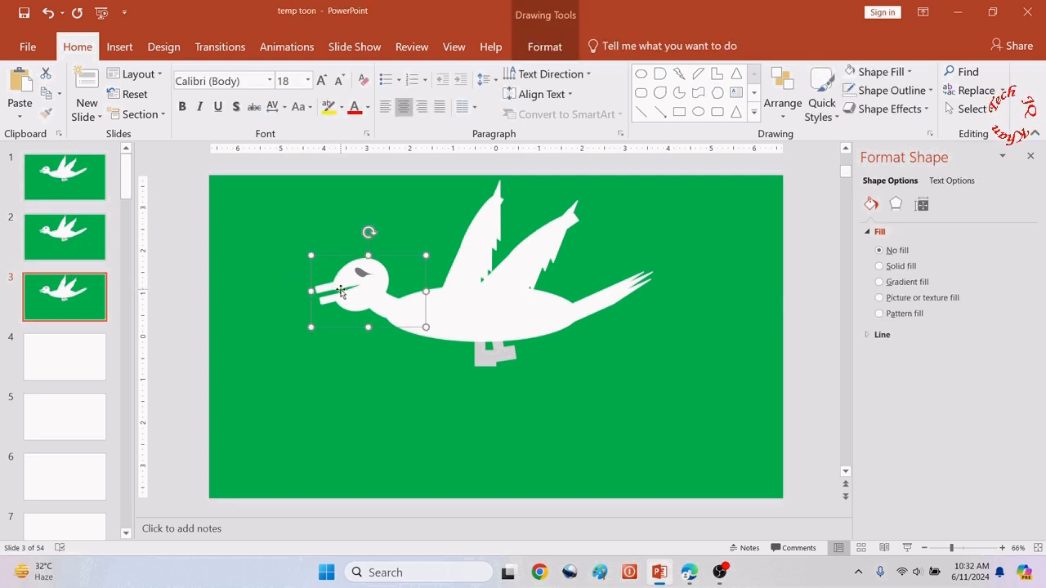
{"action": "left_click_drag", "start_coordinate": [368, 232], "coordinate": [337, 238]}
{"action": "left_click_drag", "start_coordinate": [370, 288], "coordinate": [349, 304]}
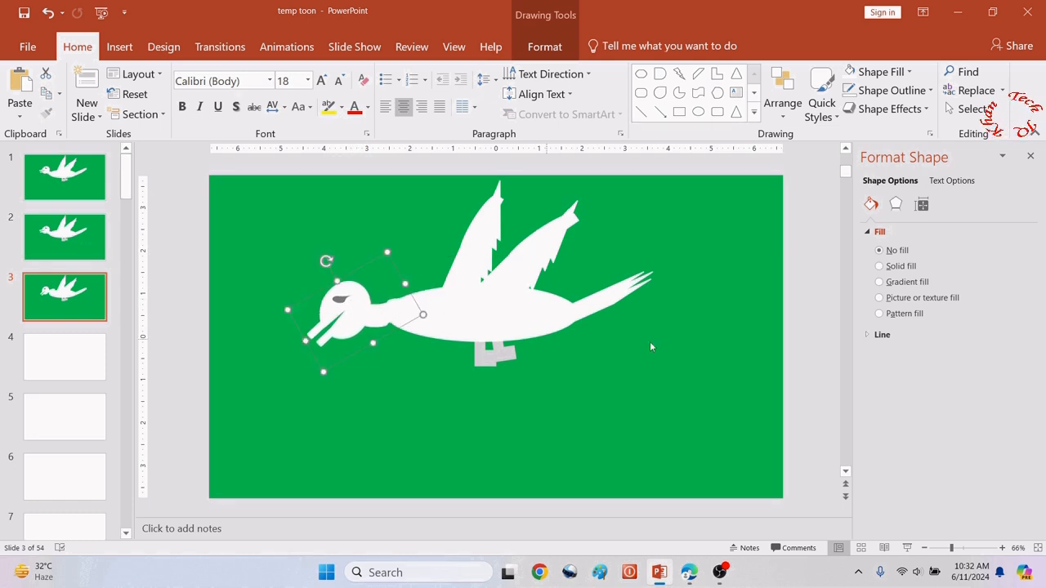
Rotate the tail on slide 3 to point downward and reattach it to the rear of the body.
{"action": "left_click", "coordinate": [627, 290]}
{"action": "left_click_drag", "start_coordinate": [608, 257], "coordinate": [626, 282]}
{"action": "left_click_drag", "start_coordinate": [589, 290], "coordinate": [592, 327]}
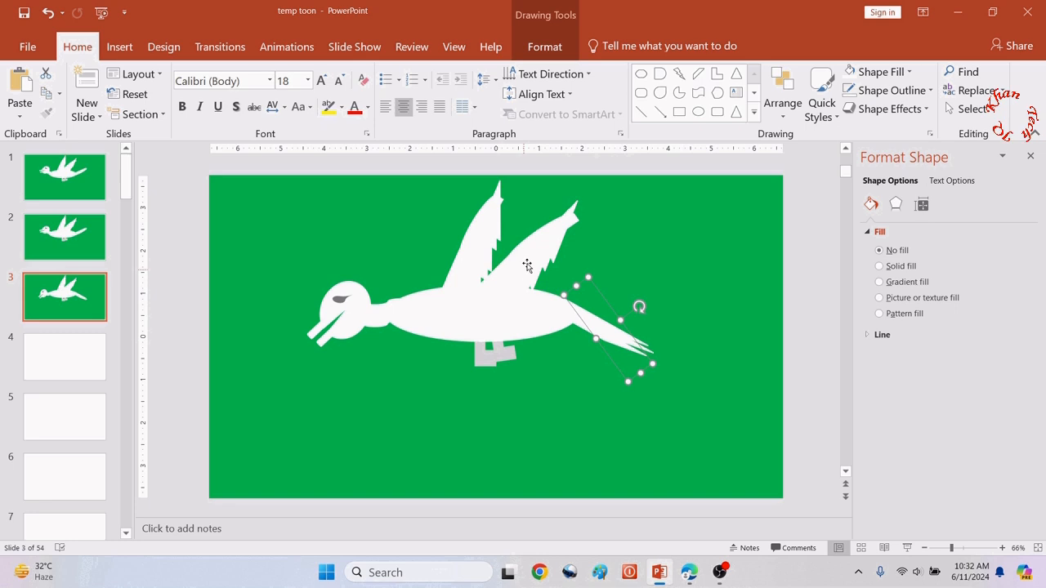